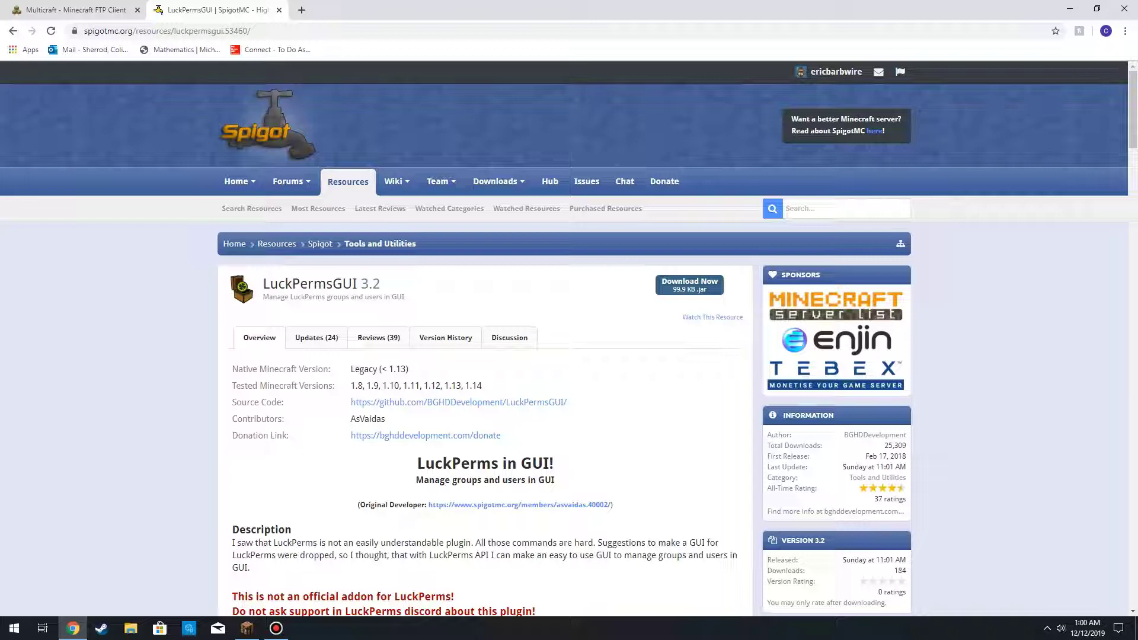
Download LuckPerms-GUI.jar from SpigotMC and keep the file
scroll(569, 338, down, 3)
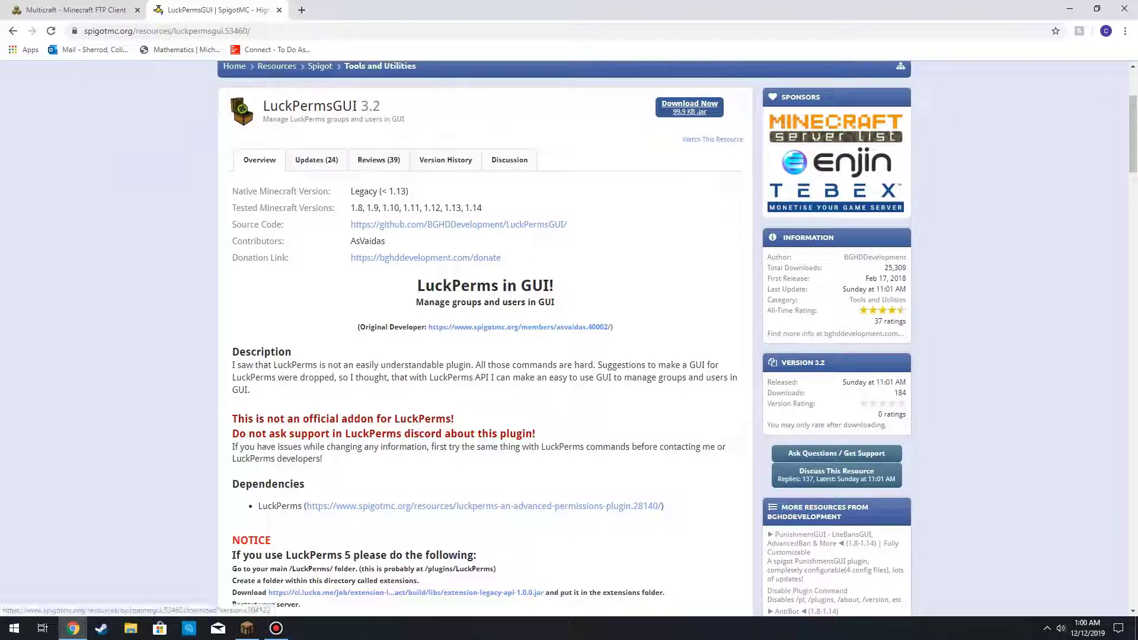
click(690, 106)
scroll(689, 107, down, 5)
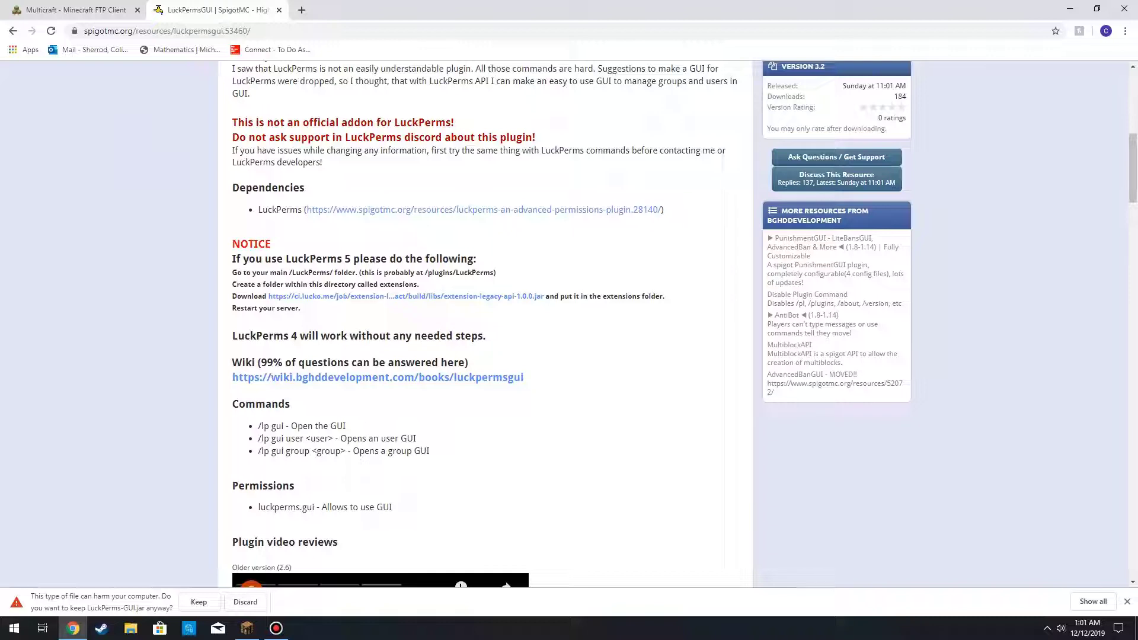
click(199, 601)
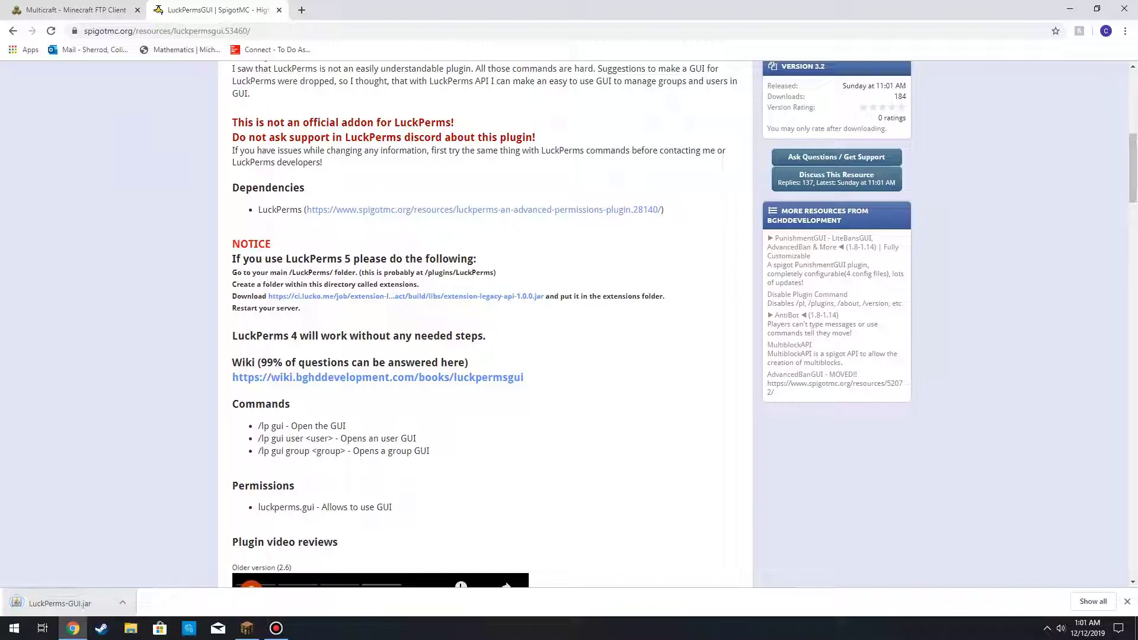
Download the legacy API extension jar via a new tab, keep it, and return to Multicraft
drag(233, 239, 427, 297)
click(403, 308)
right_click(439, 297)
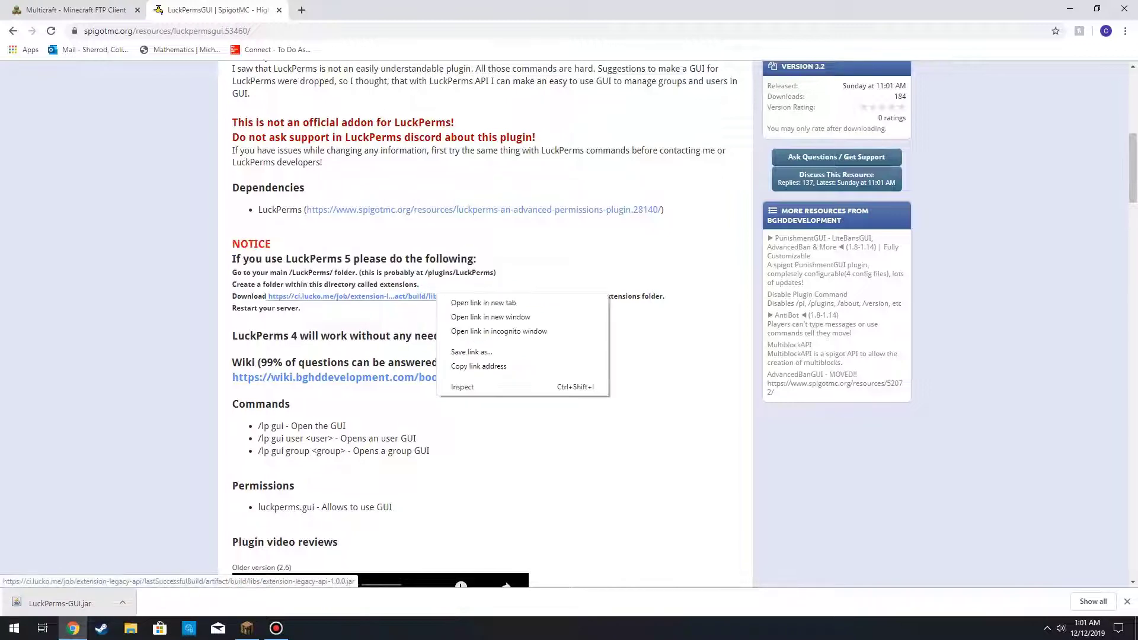
click(474, 302)
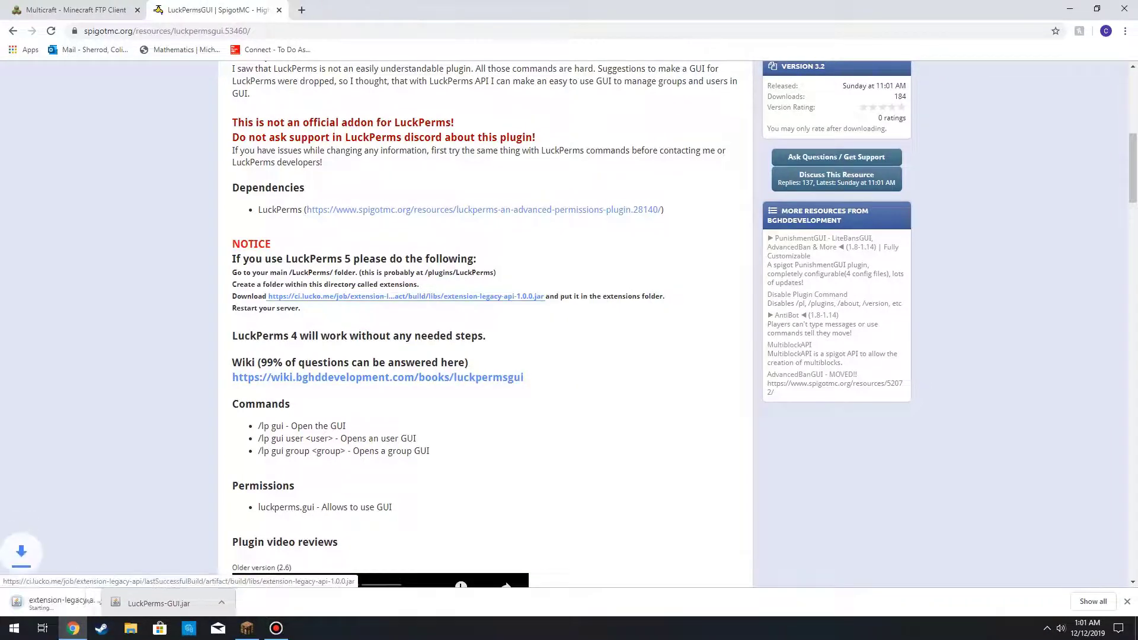
click(210, 601)
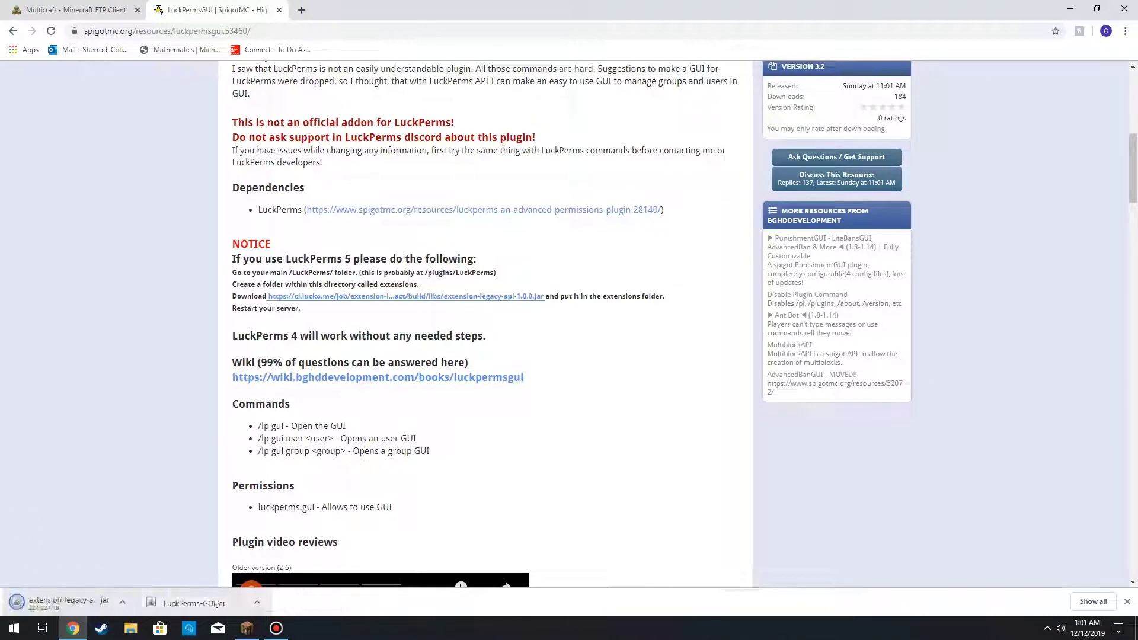
key(ctrl+1)
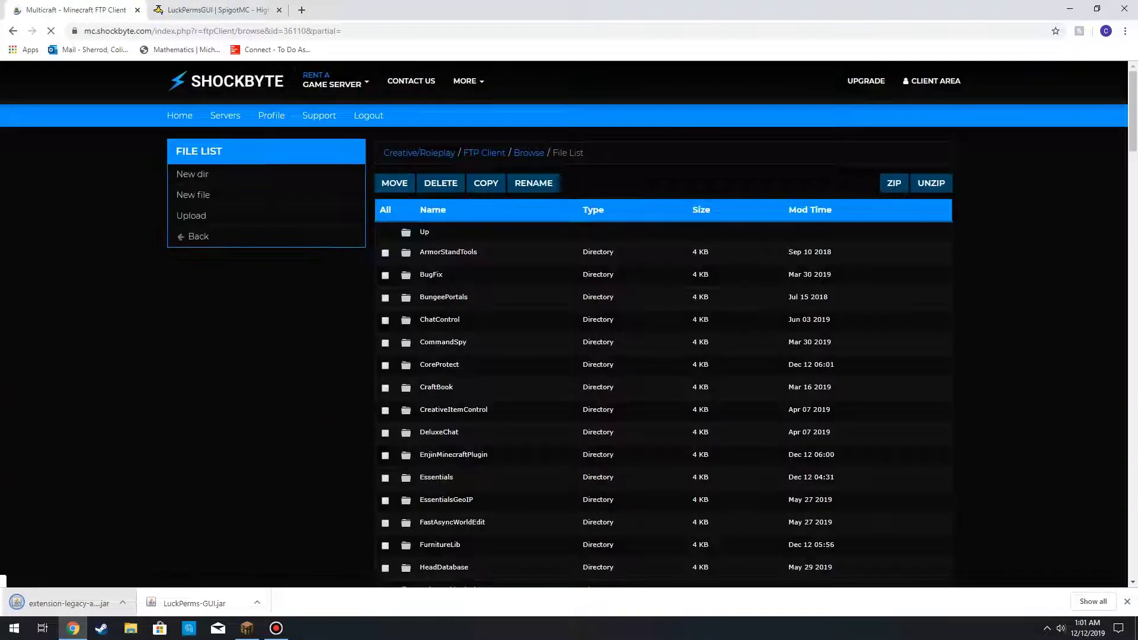
Upload LuckPerms-GUI.jar from Downloads into the server's /plugins directory
scroll(653, 223, down, 2)
scroll(652, 223, up, 2)
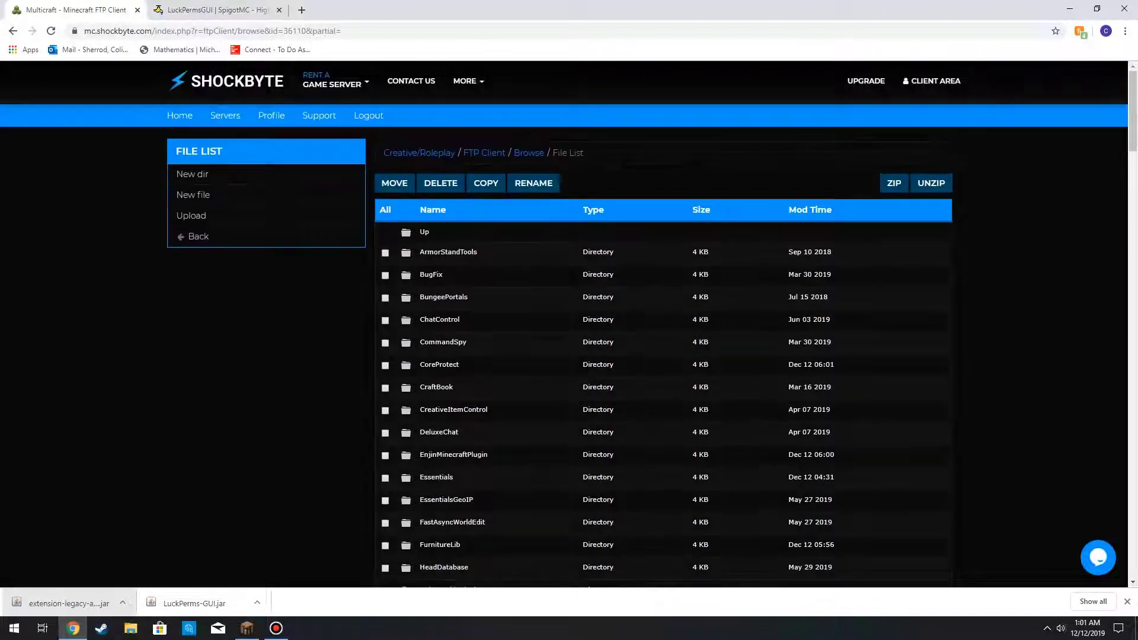
scroll(652, 389, down, 6)
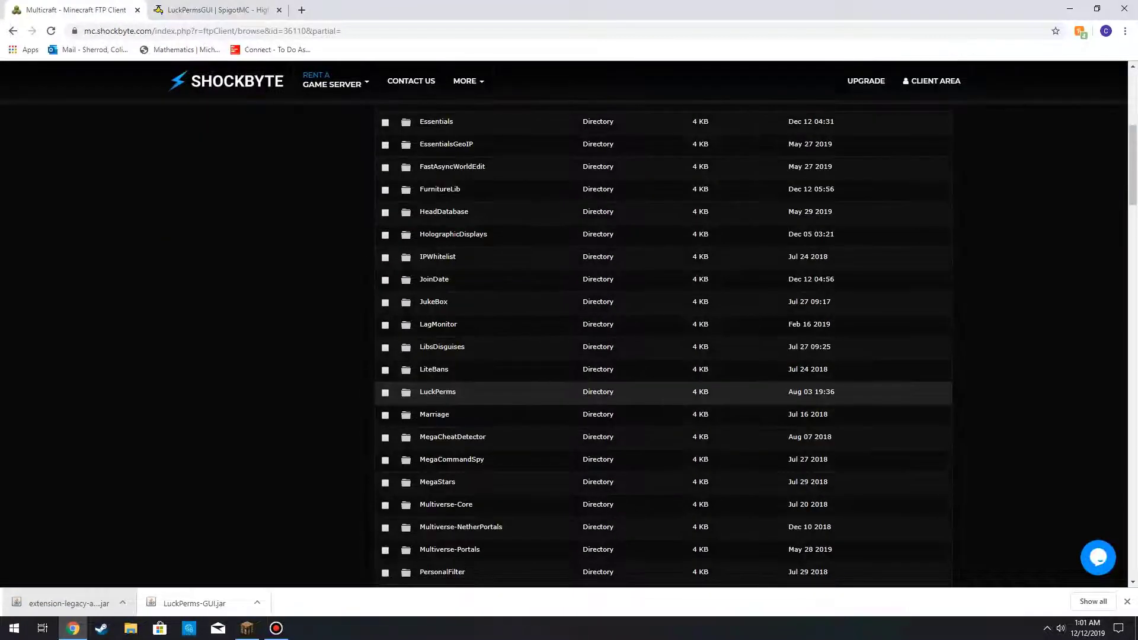
scroll(415, 415, up, 6)
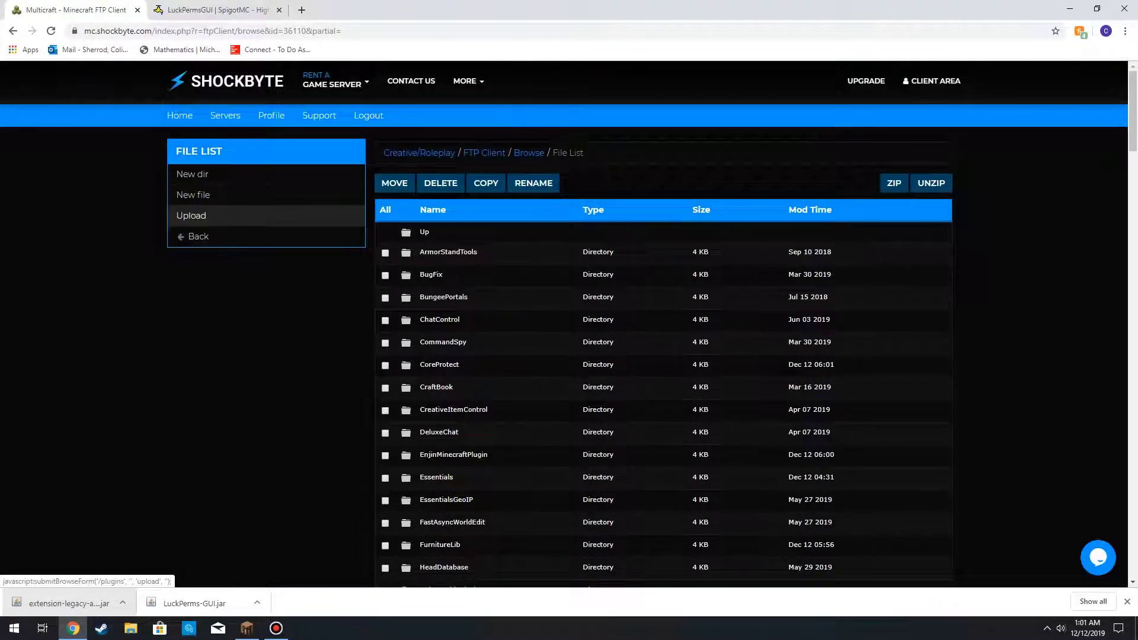
click(191, 215)
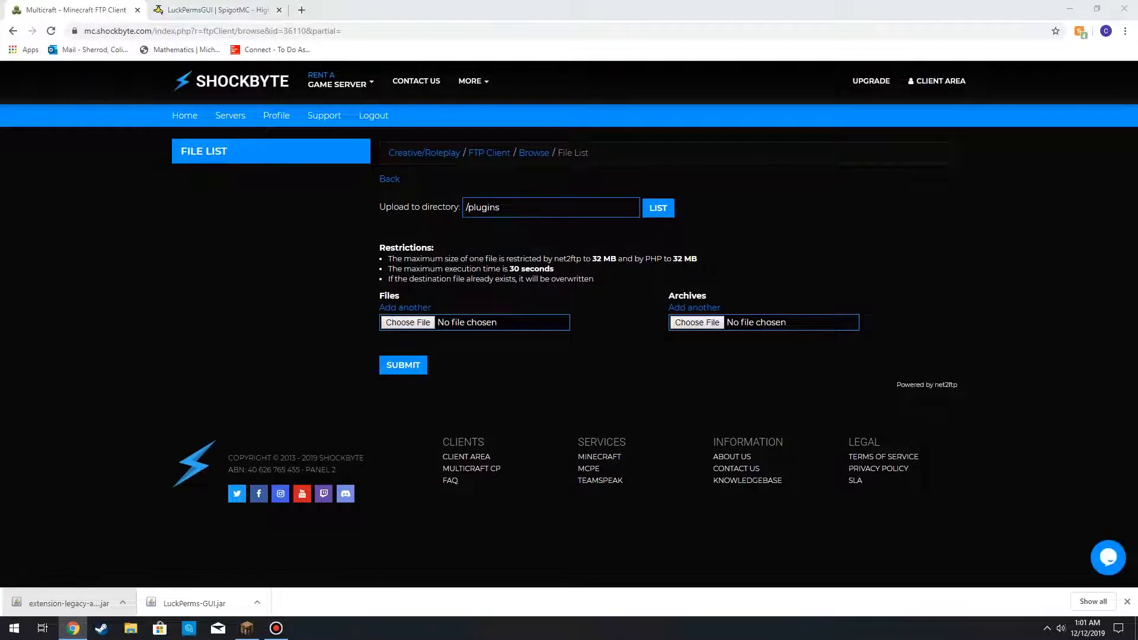
click(408, 321)
text(lu)
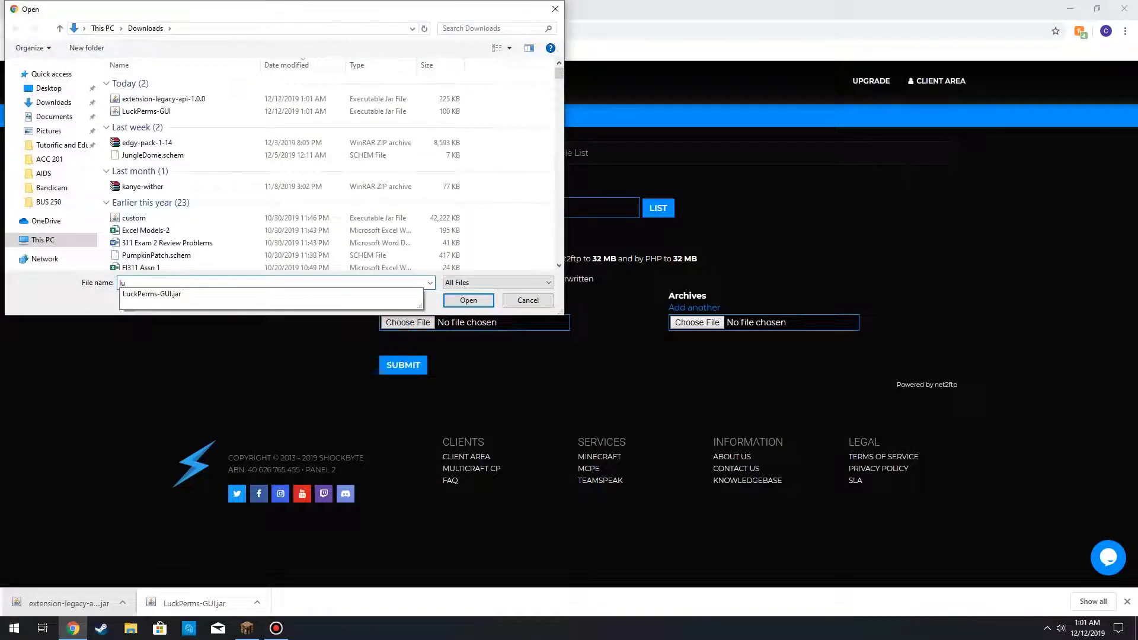
key(Down)
key(Return)
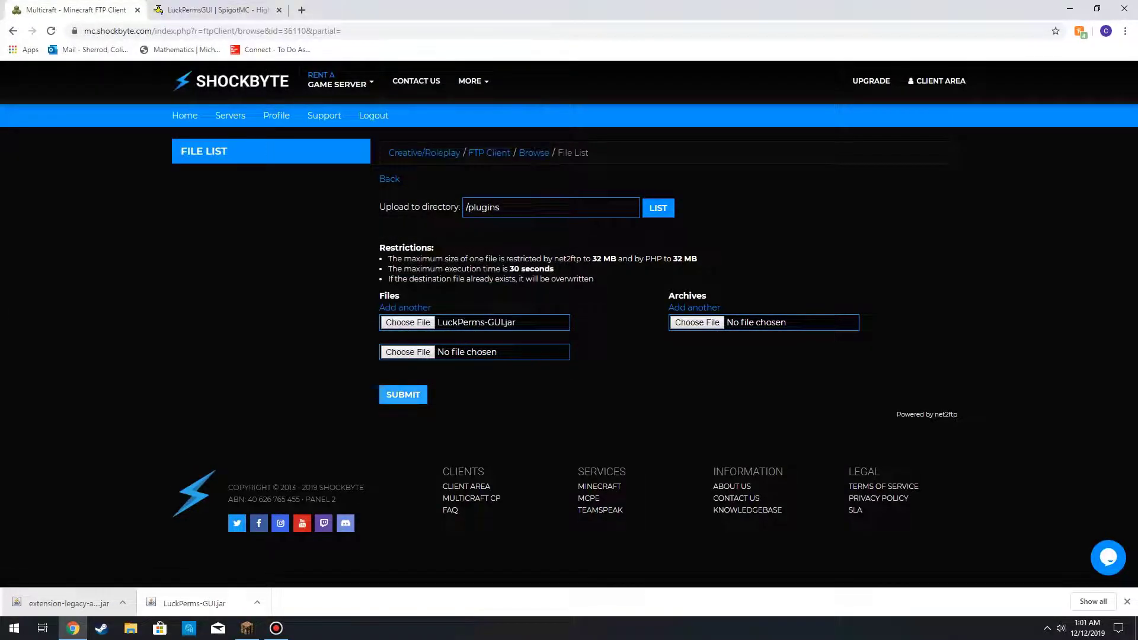
click(404, 394)
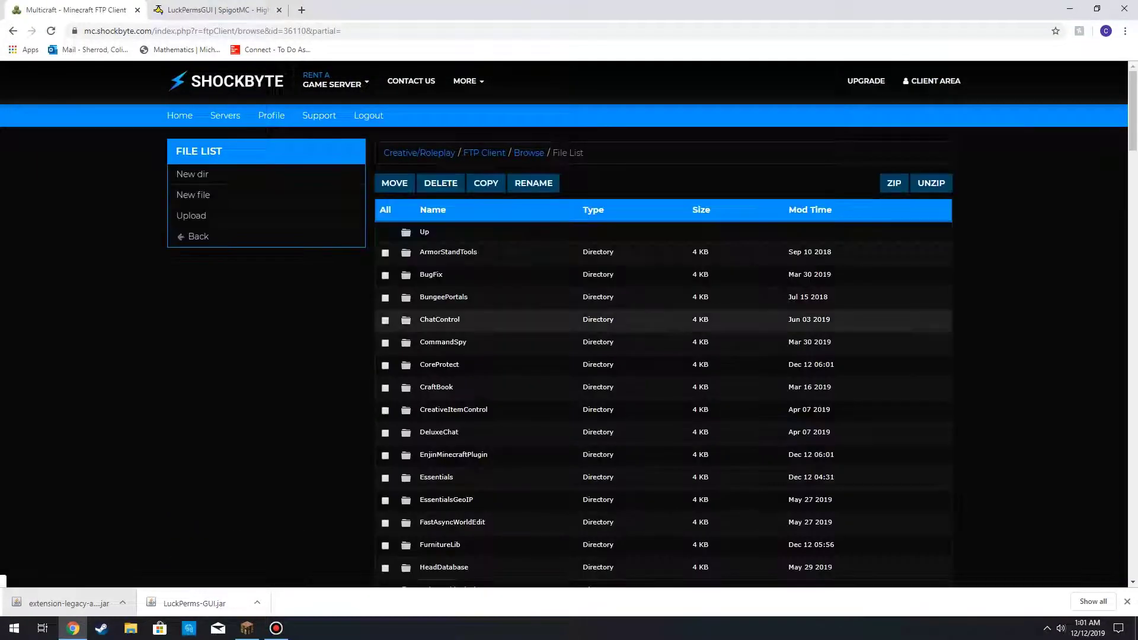
Make a new 'extensions' directory inside /plugins/LuckPerms and open it
scroll(663, 344, down, 3)
key(ctrl+f)
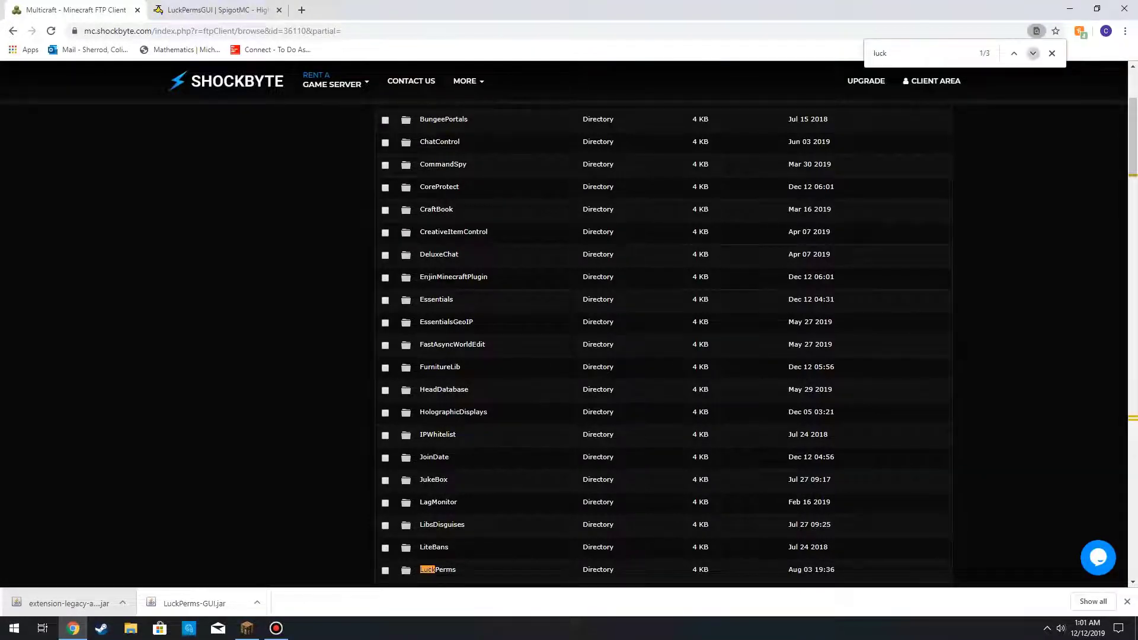
key(ctrl+Return)
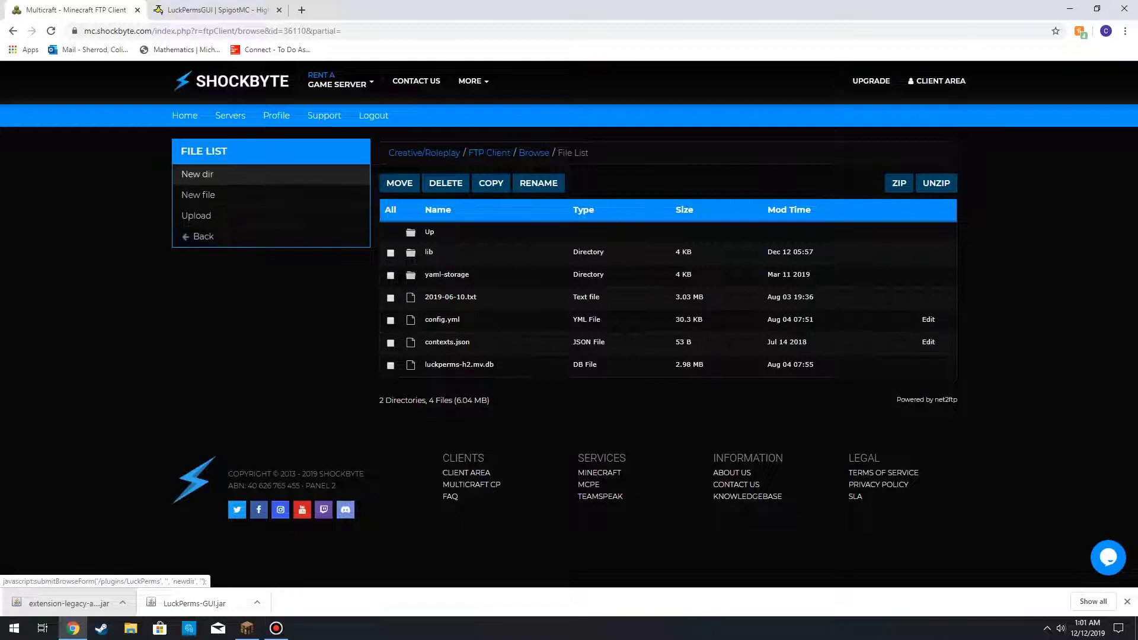
click(197, 174)
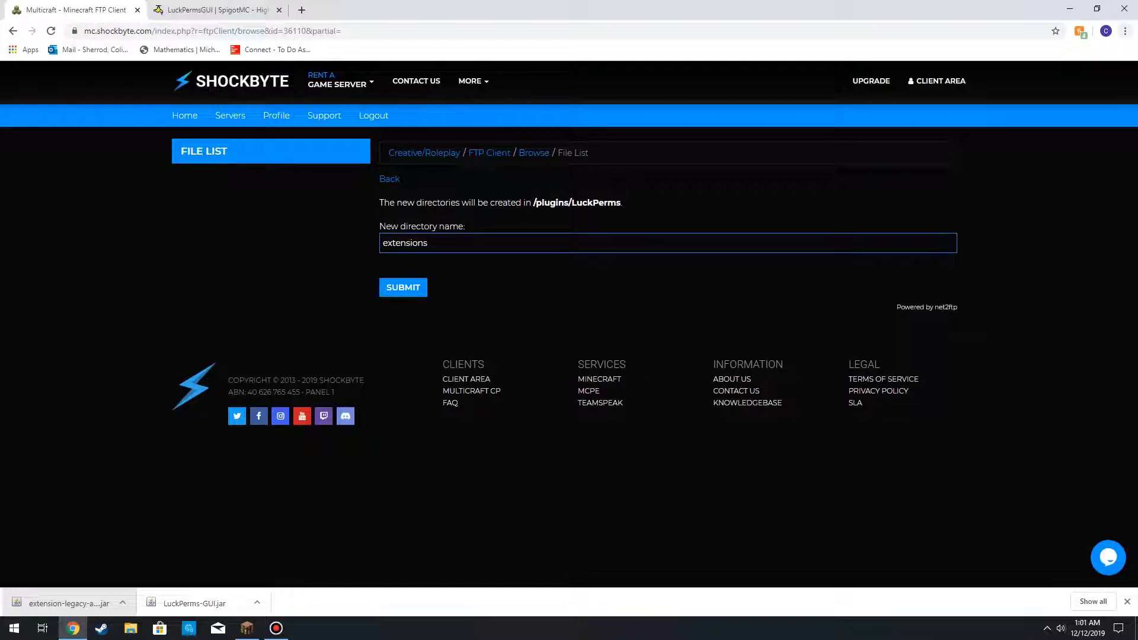
key(Return)
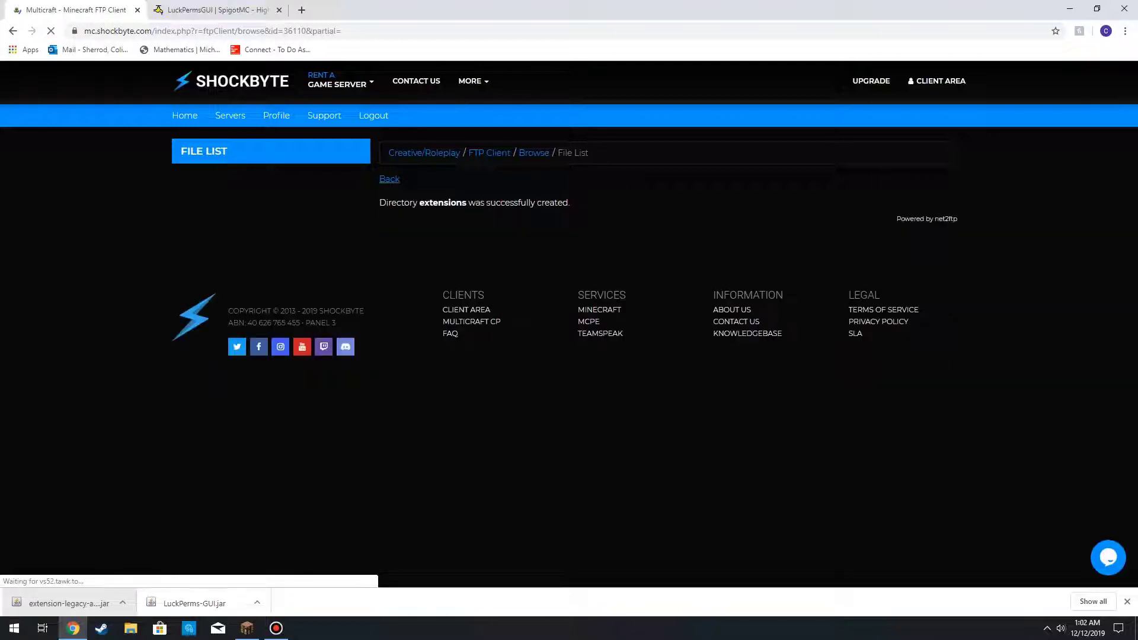
click(390, 179)
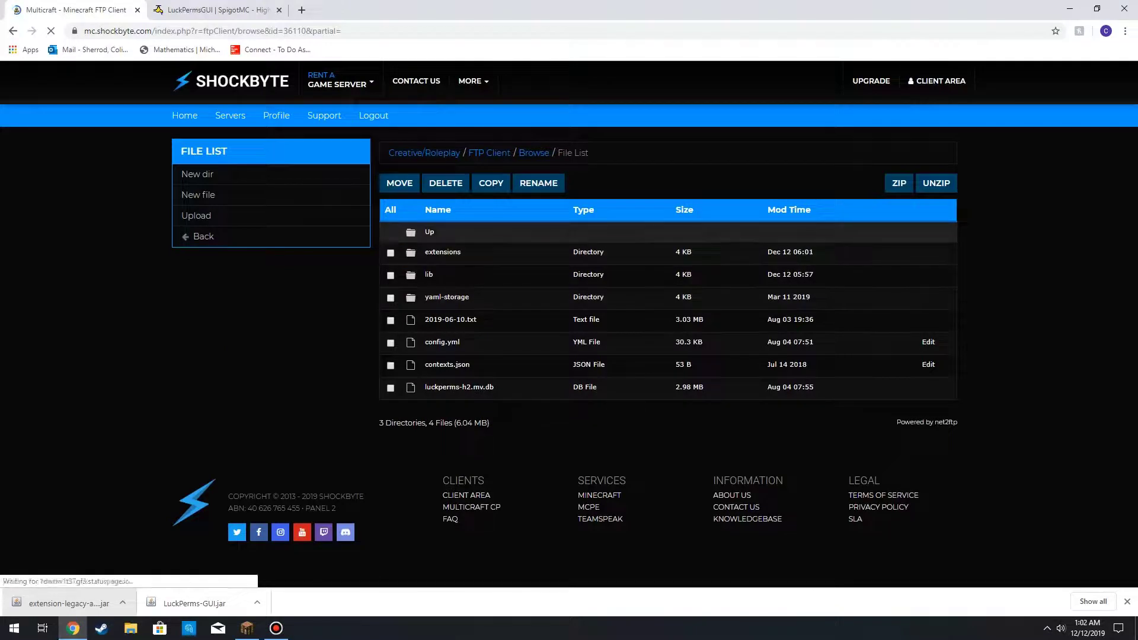
click(443, 252)
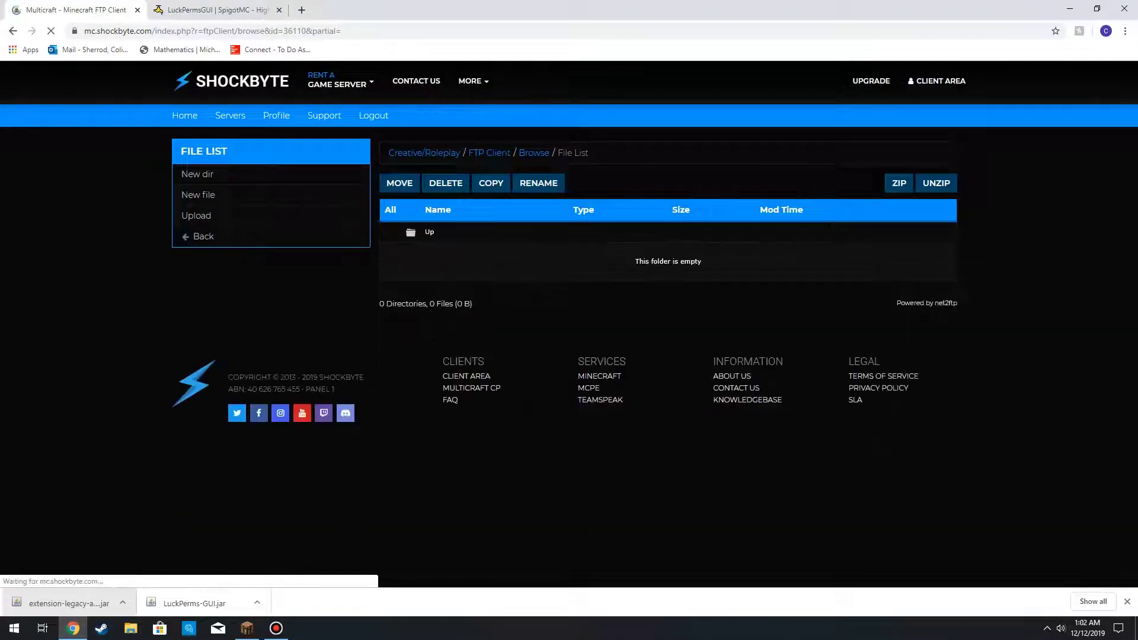
Upload extension-legacy-api-1.0.0.jar to /plugins/LuckPerms/extensions, then show the server list
click(195, 215)
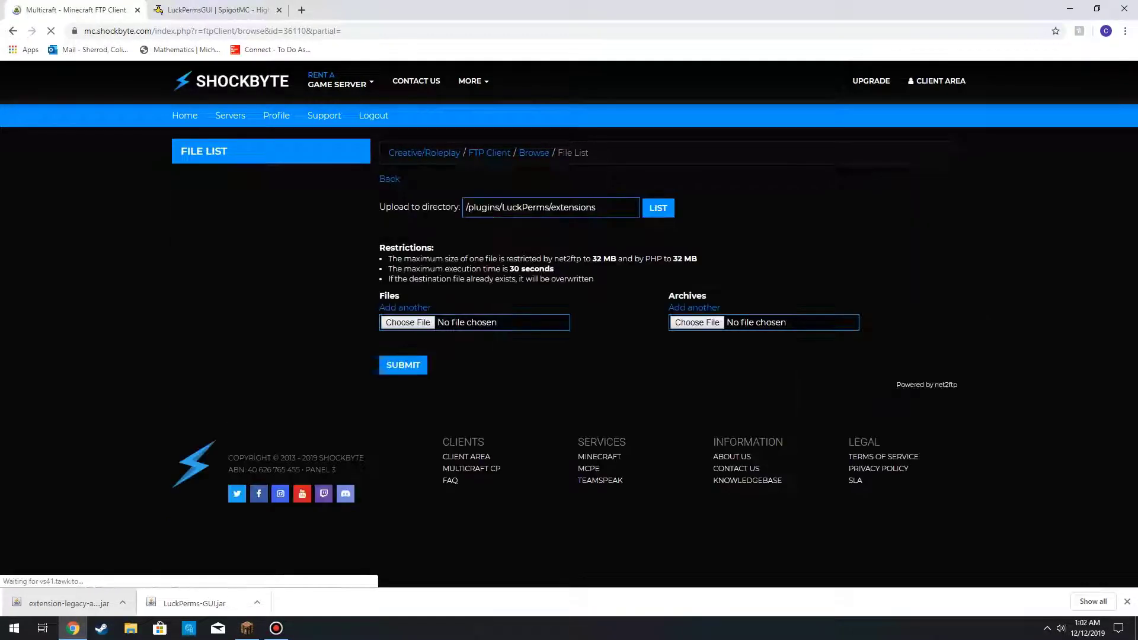
click(408, 323)
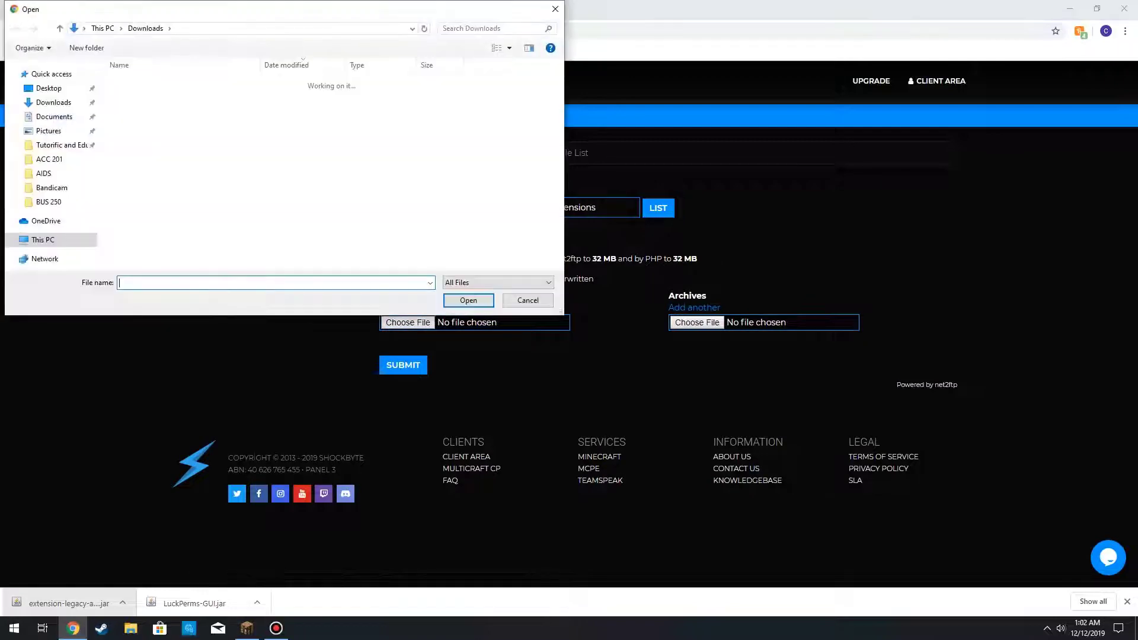
double_click(165, 99)
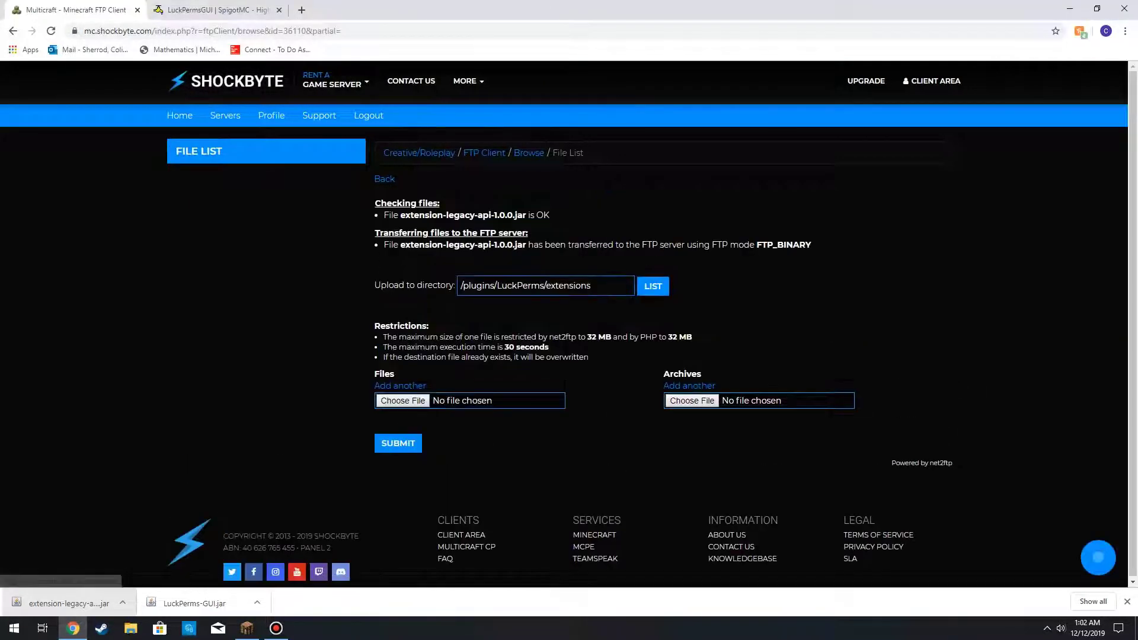
click(226, 115)
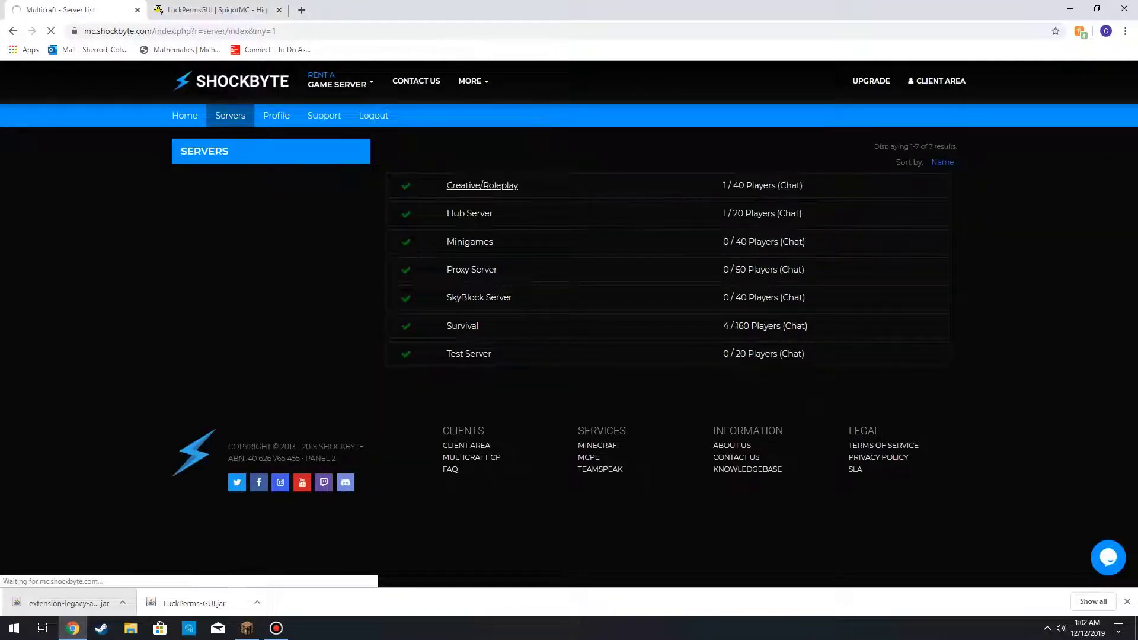
Open the Creative/Roleplay server from the server list
click(482, 185)
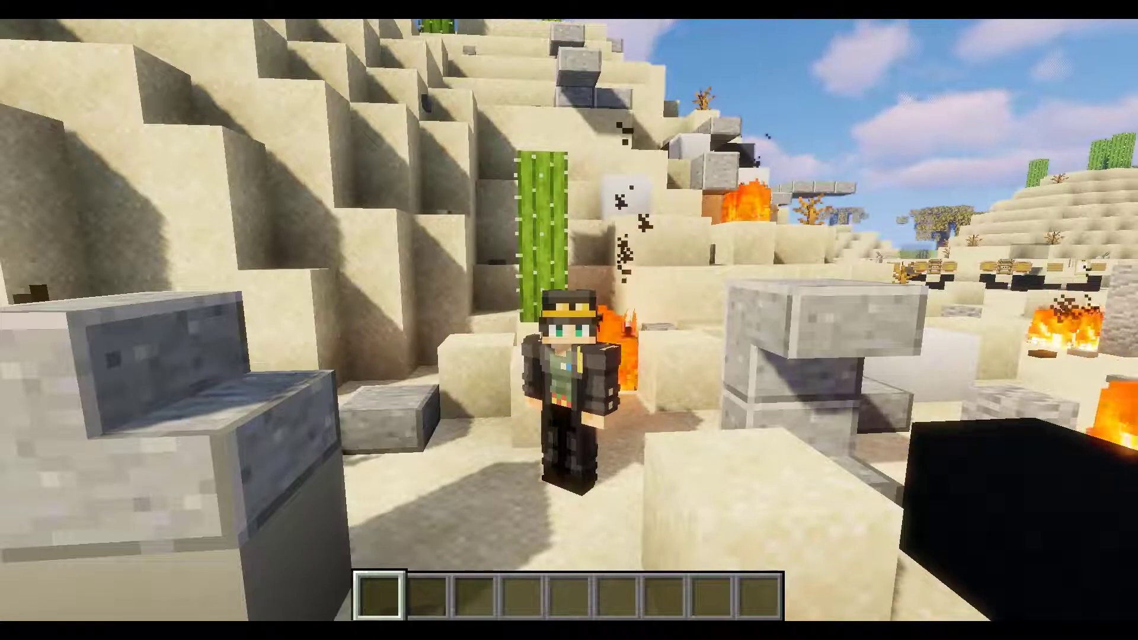
Run /lpgui in chat to open the LuckPerms GUI
text(/lpgui)
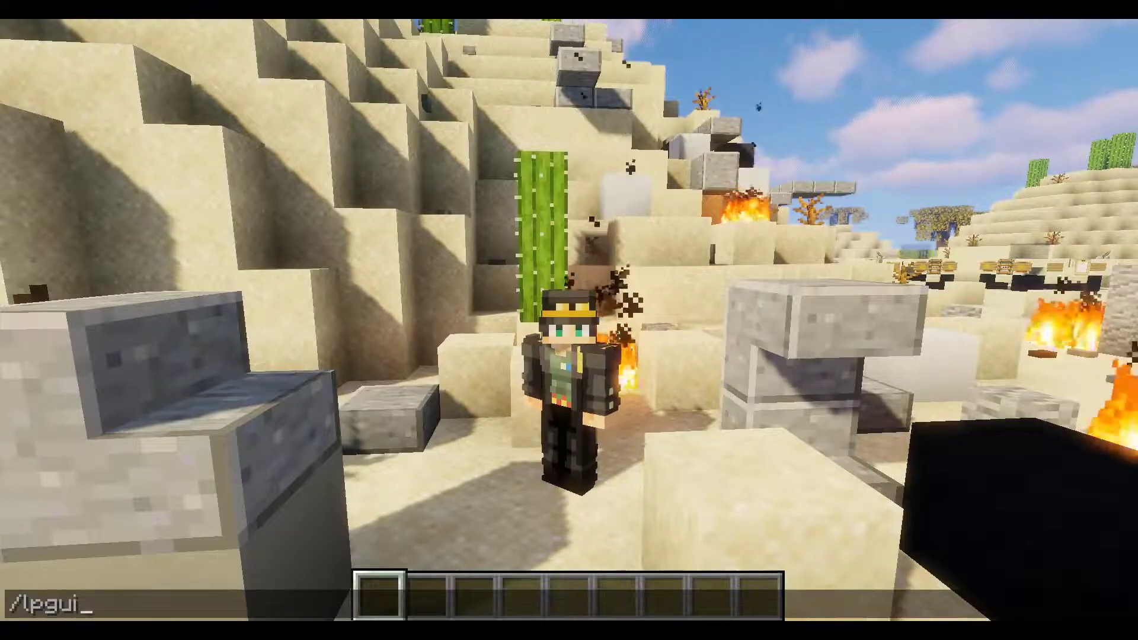
key(Return)
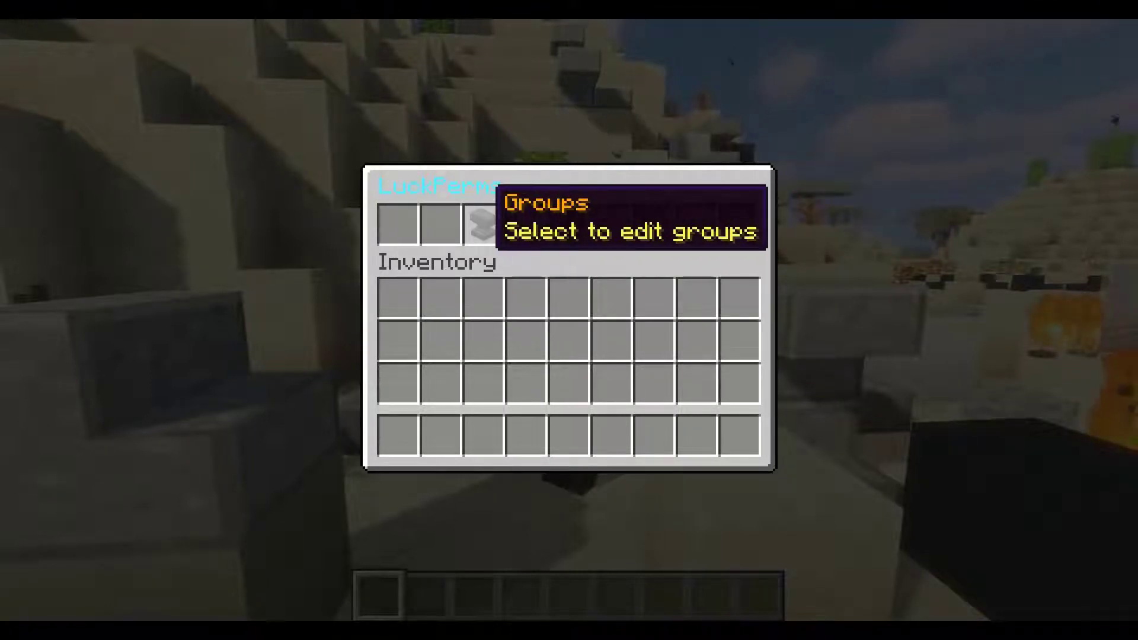
Review the guestskyblock group's permissions, then return to the groups list
click(476, 224)
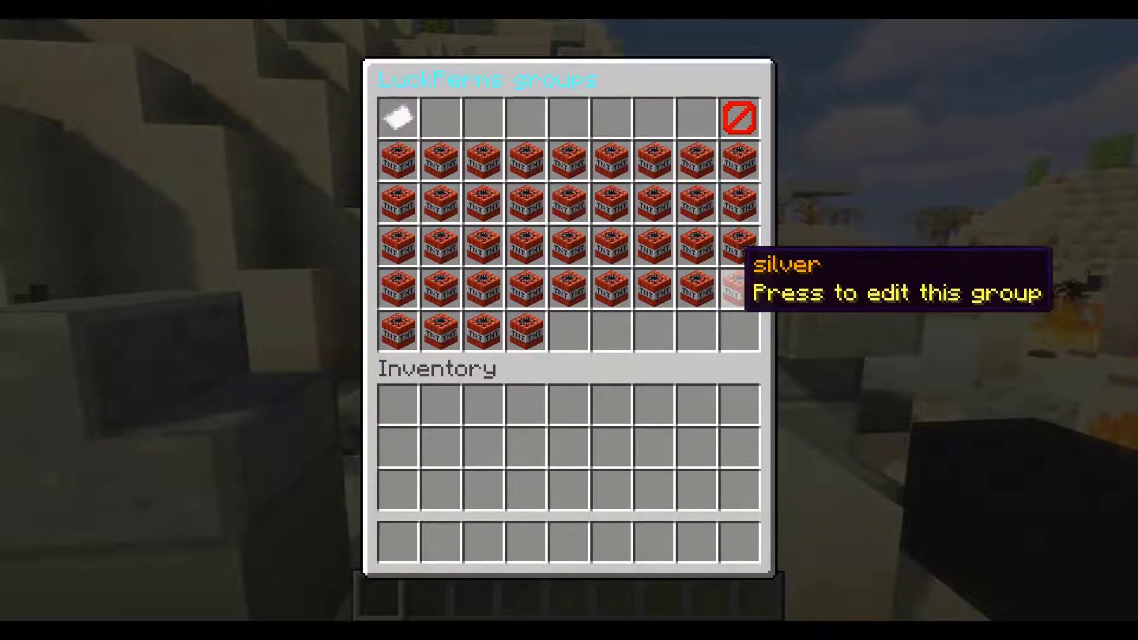
click(655, 288)
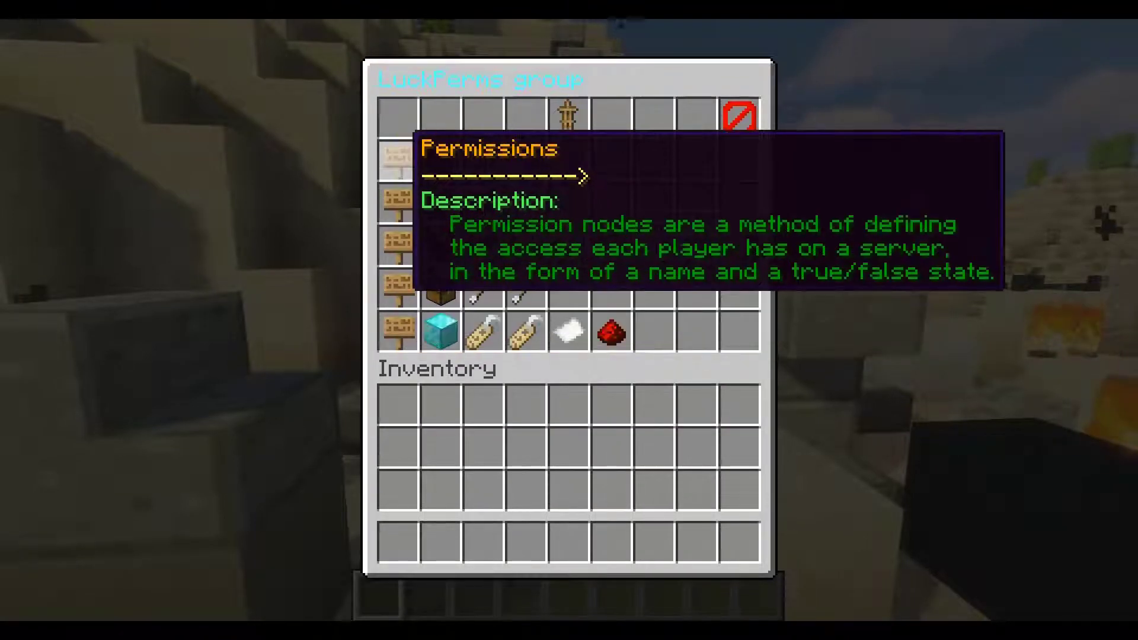
click(440, 158)
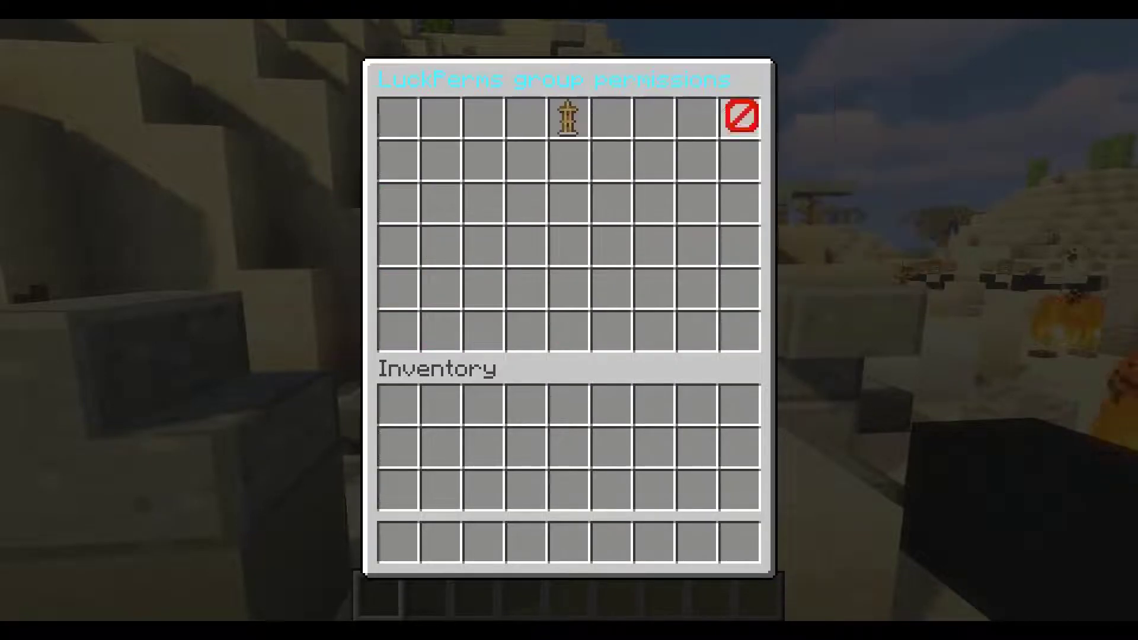
click(741, 115)
click(742, 116)
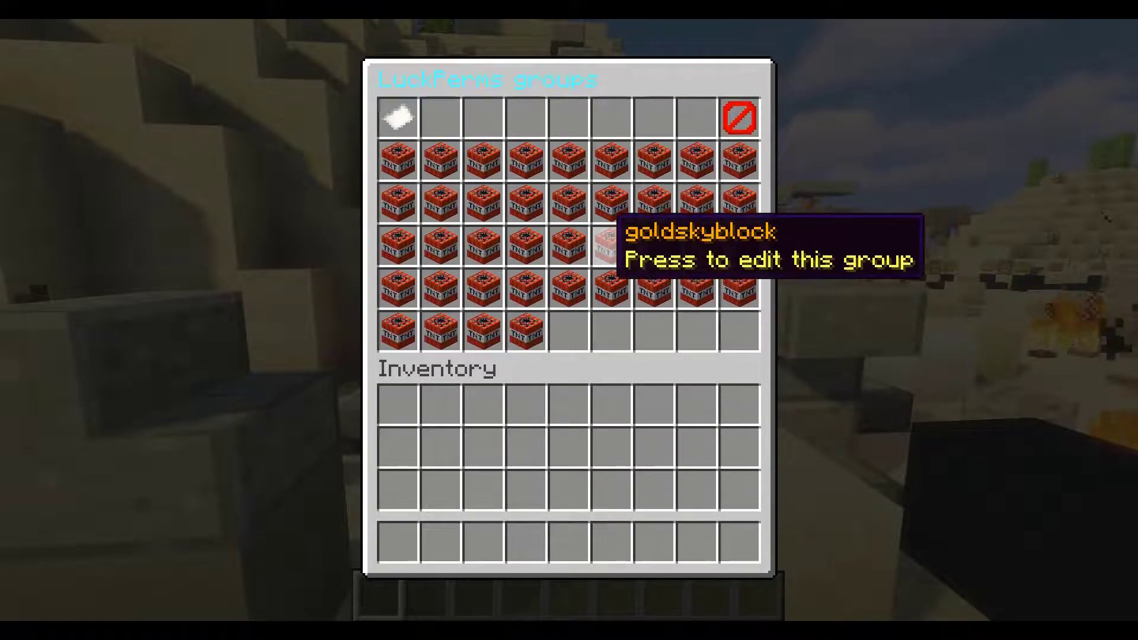
Unset scratch.buy on page two of the moderator group's permissions and close the menu
click(480, 160)
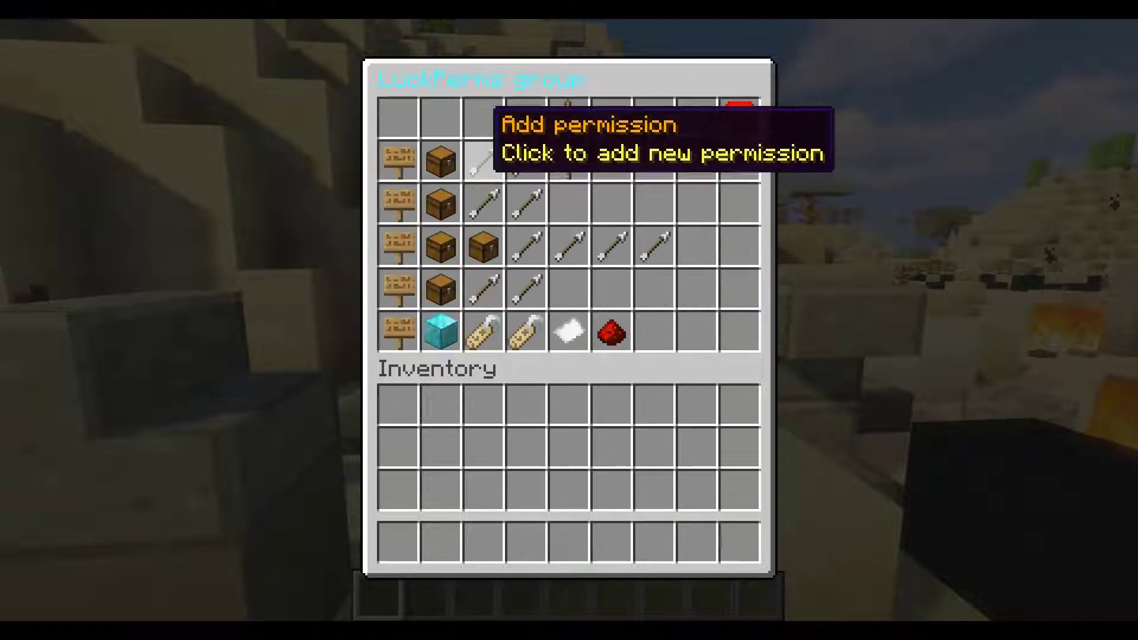
click(409, 166)
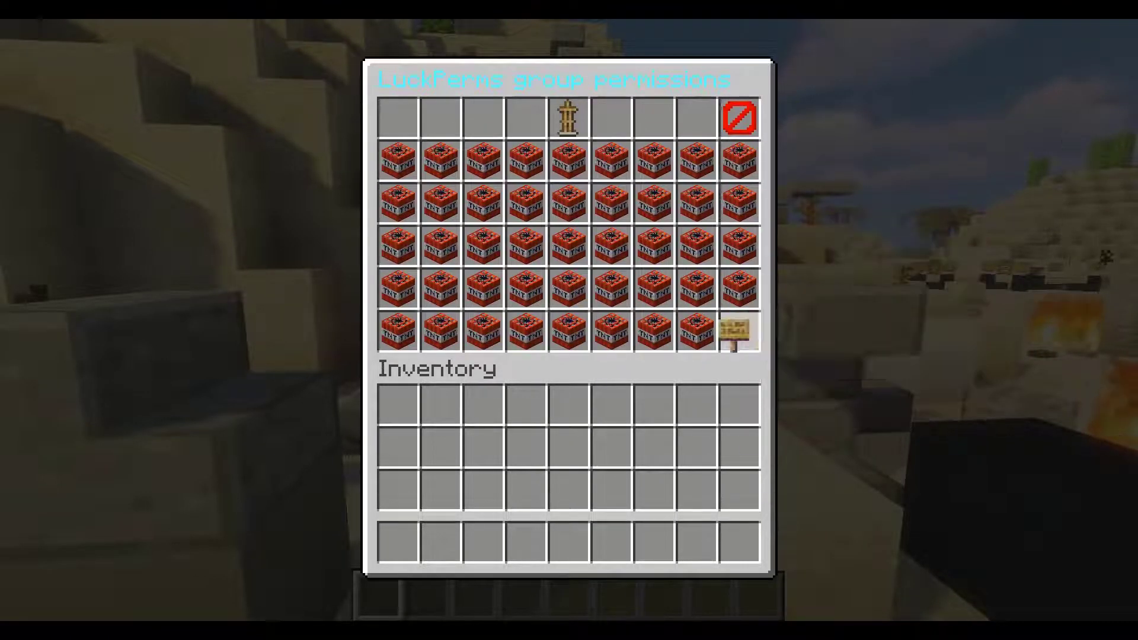
click(738, 326)
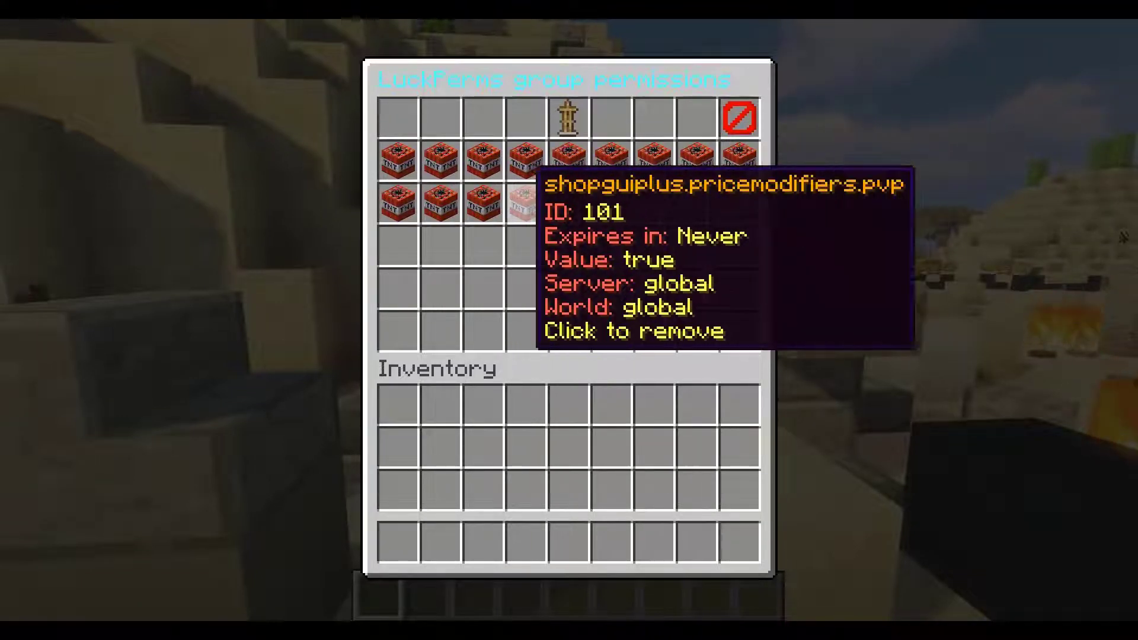
click(484, 197)
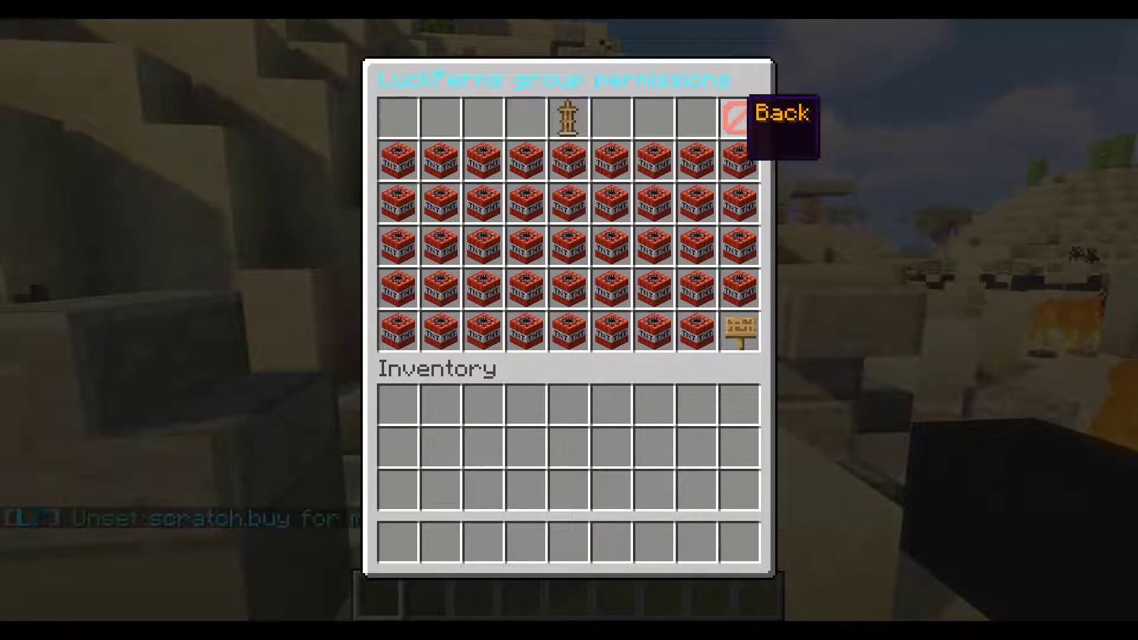
click(741, 114)
text(t)
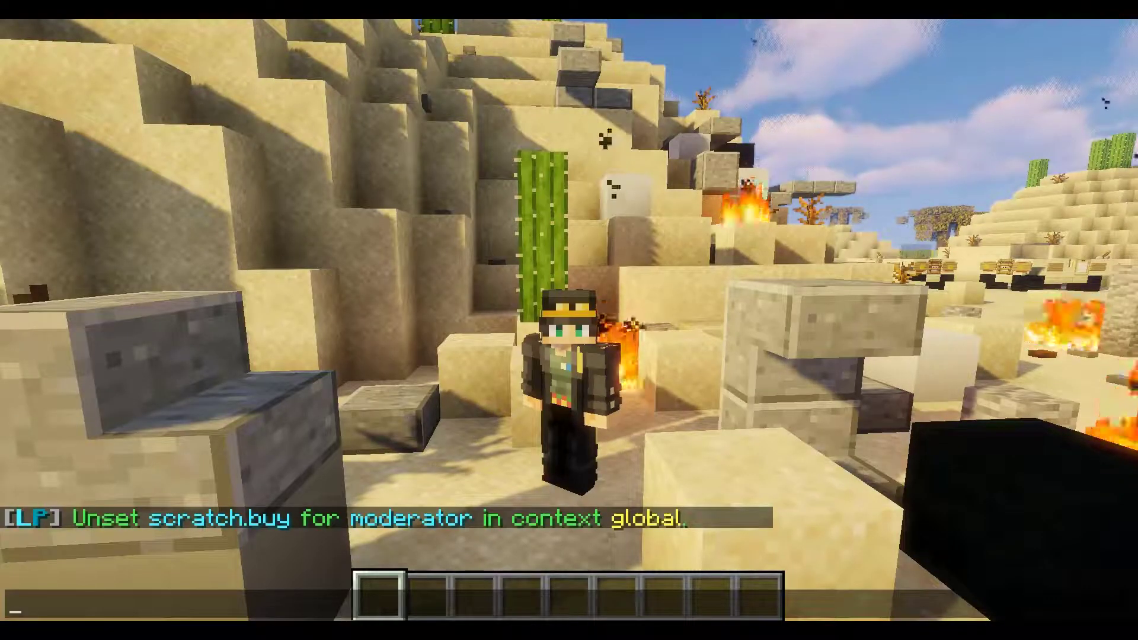
text(/lp)
Reopen /lpgui and create a new group named Tester from the Groups list
key(Tab)
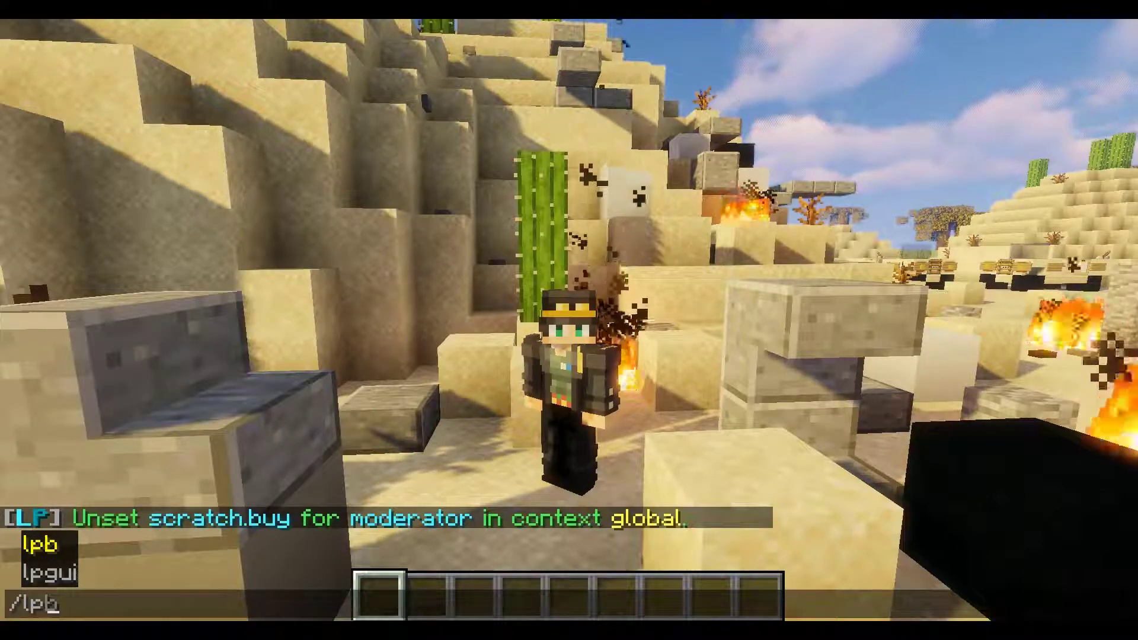
key(Tab)
key(Return)
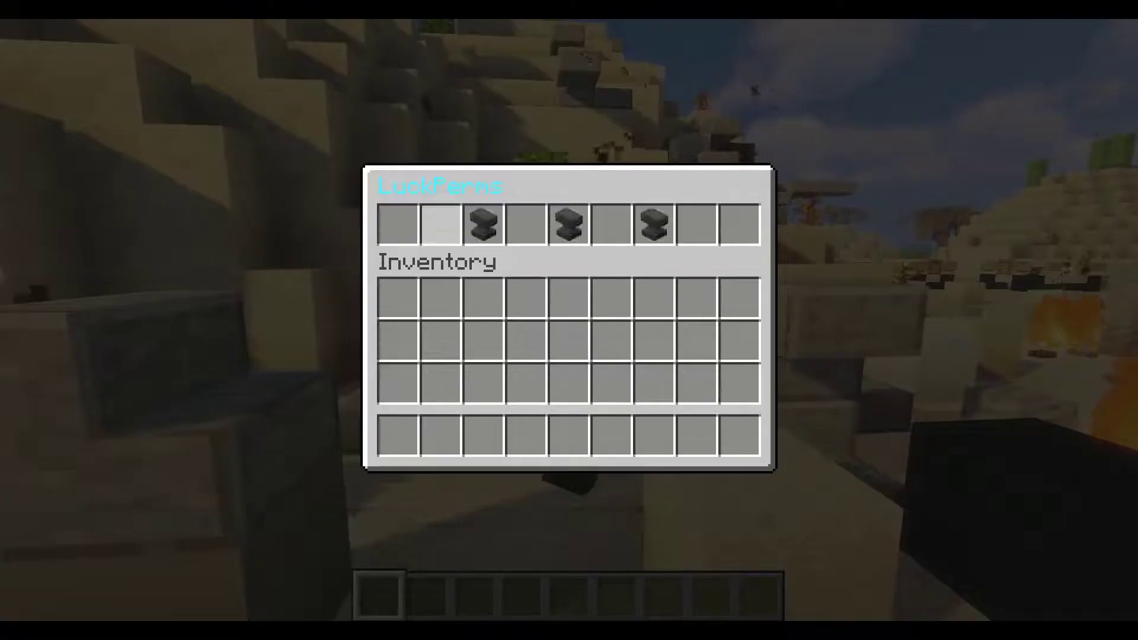
click(483, 225)
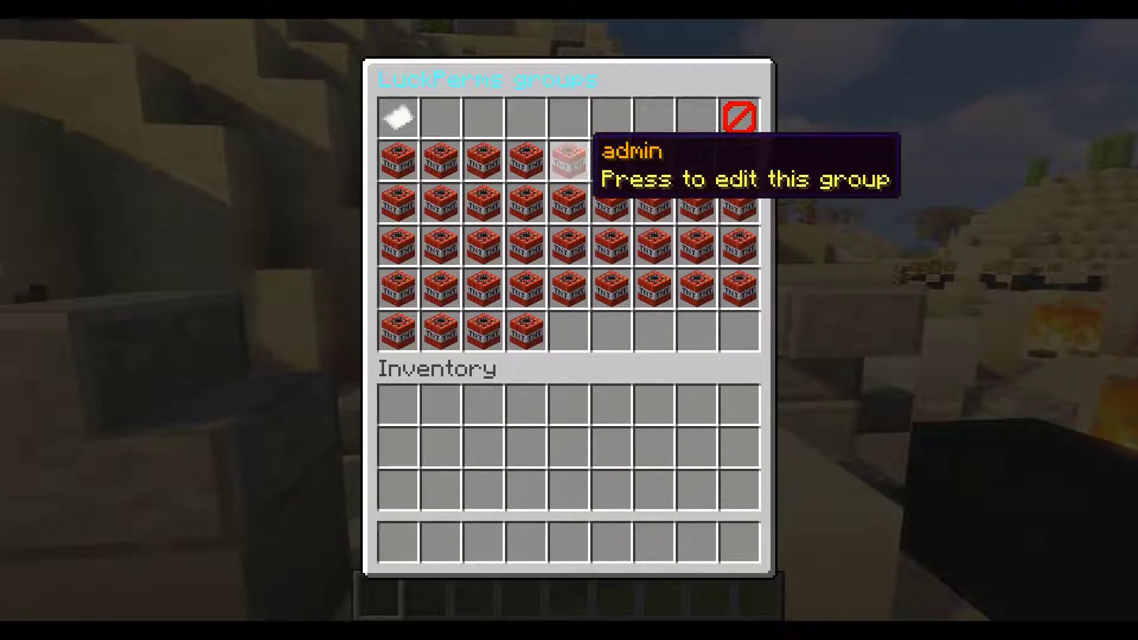
click(398, 117)
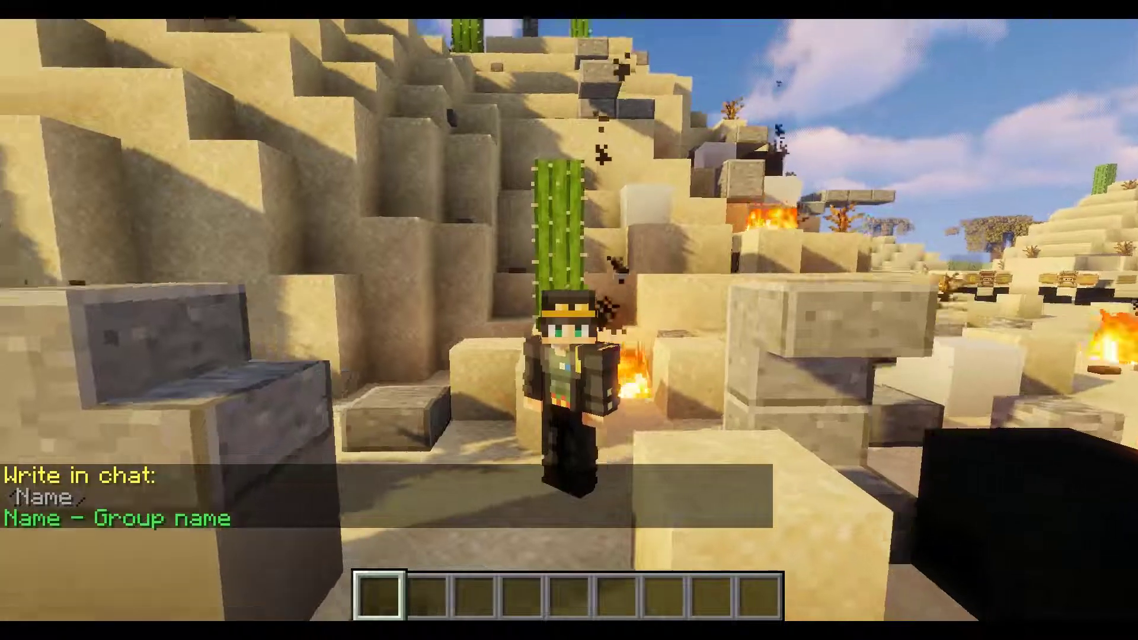
text(tT)
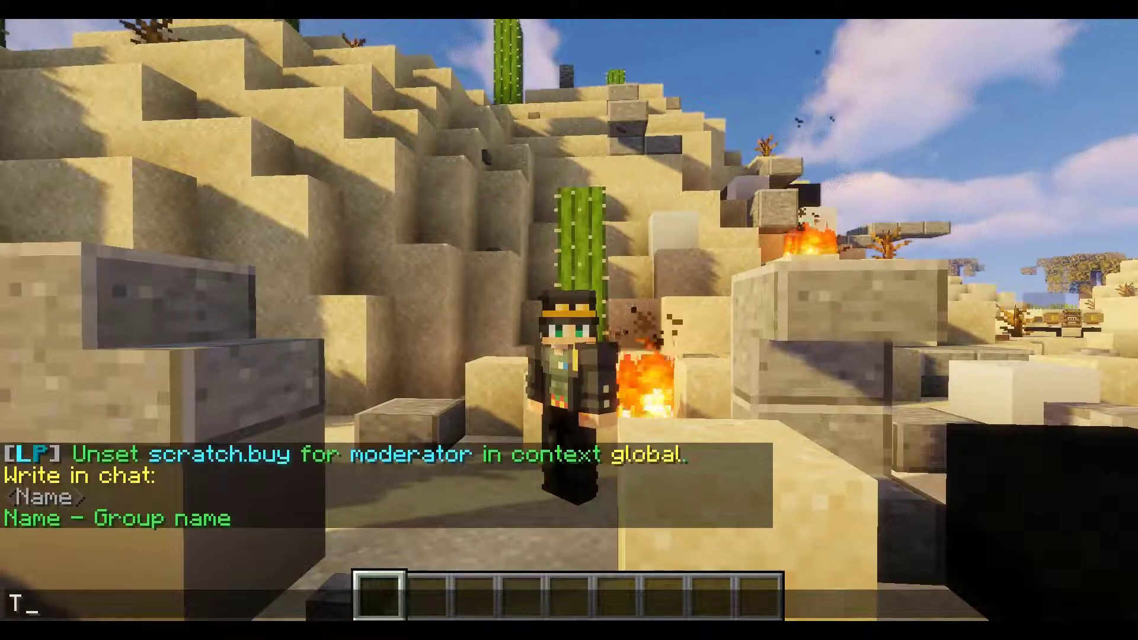
text(ester)
key(Return)
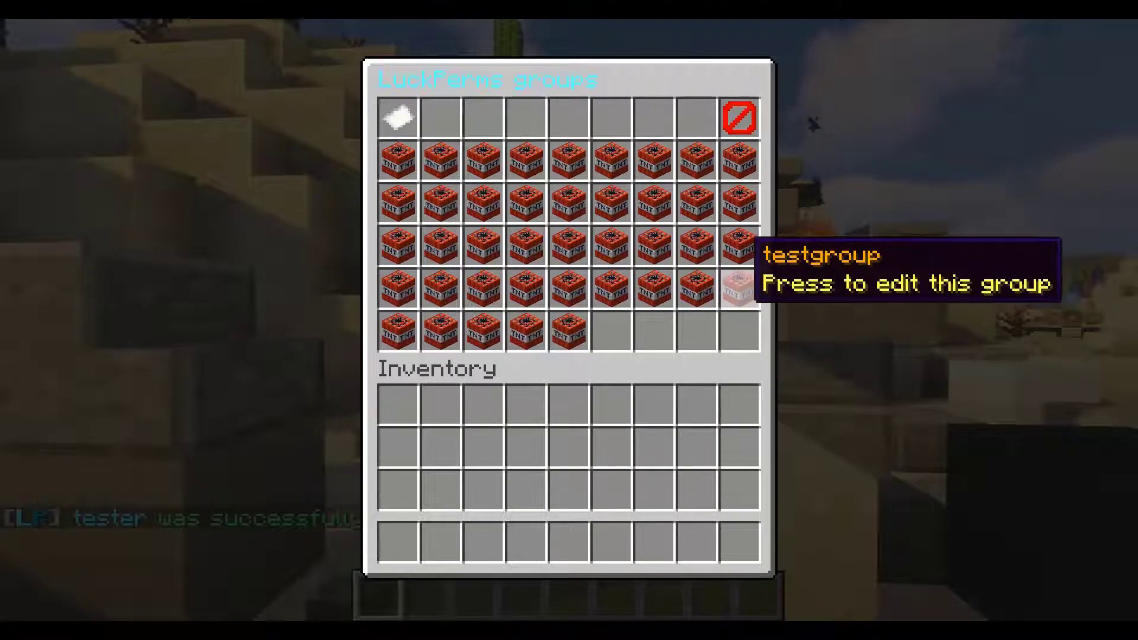
Add the permission Tester.info with value true in the global context to testgroup
click(740, 289)
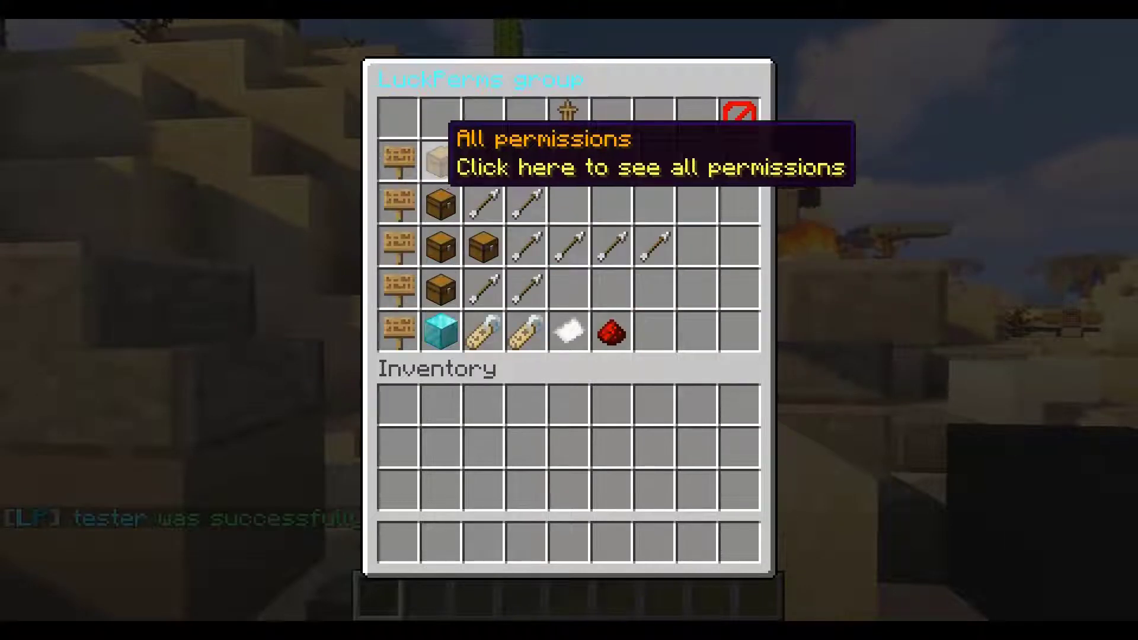
click(441, 160)
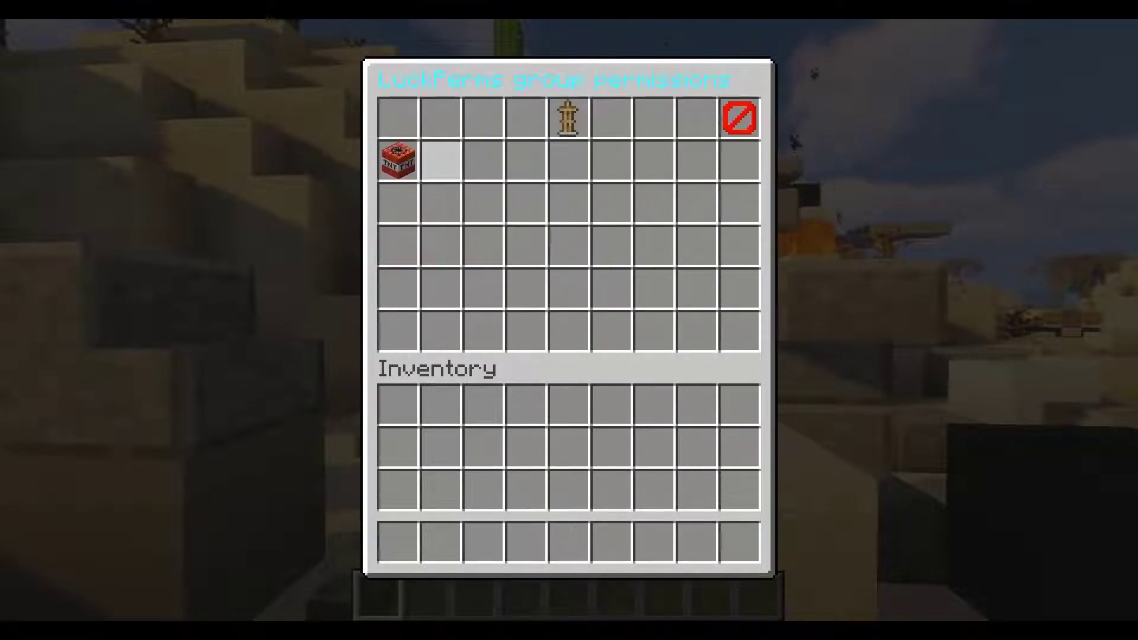
click(742, 126)
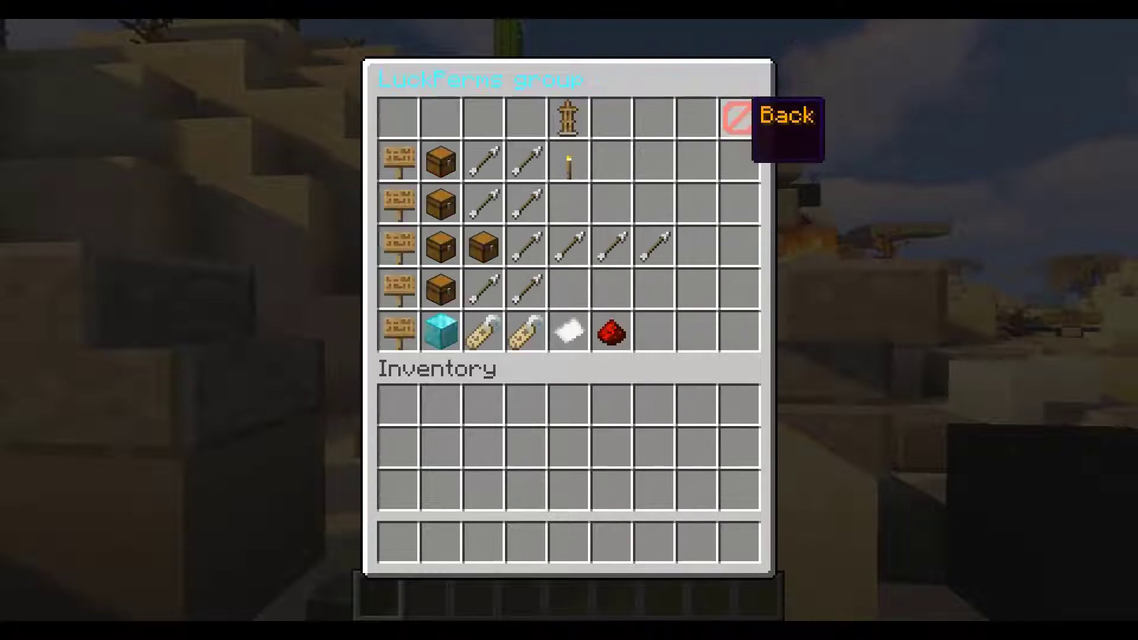
click(568, 116)
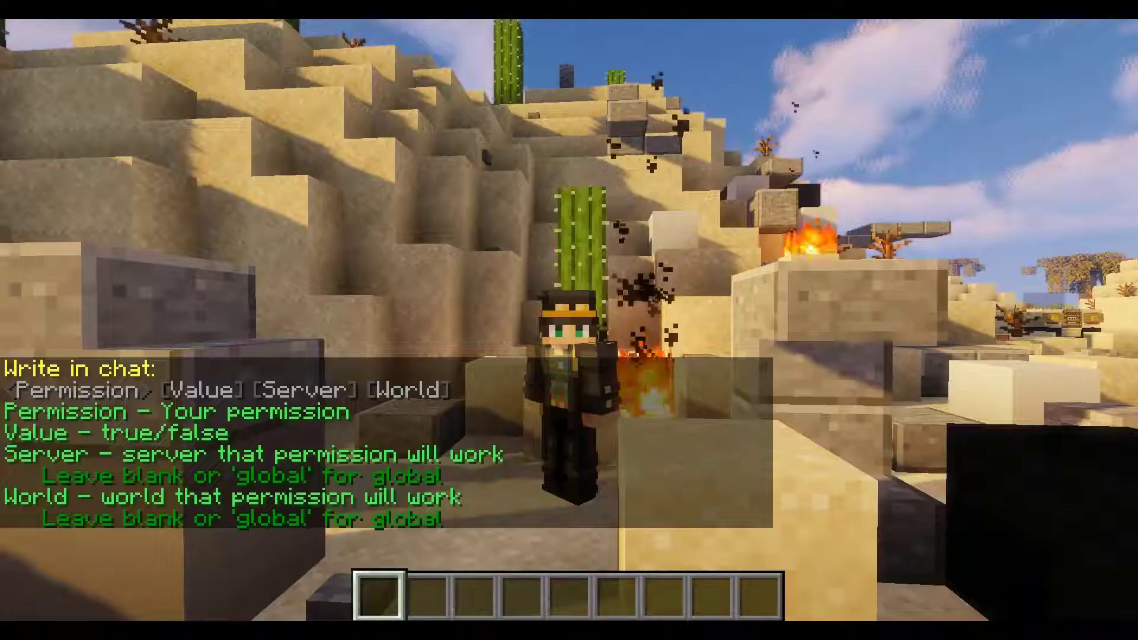
key(t)
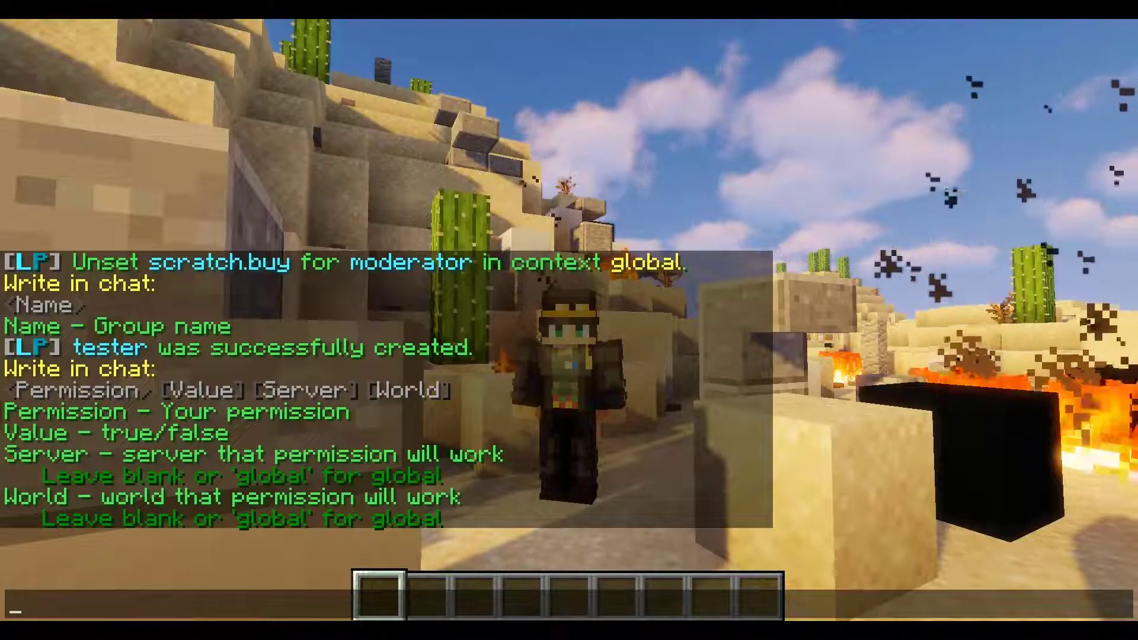
text(Tester)
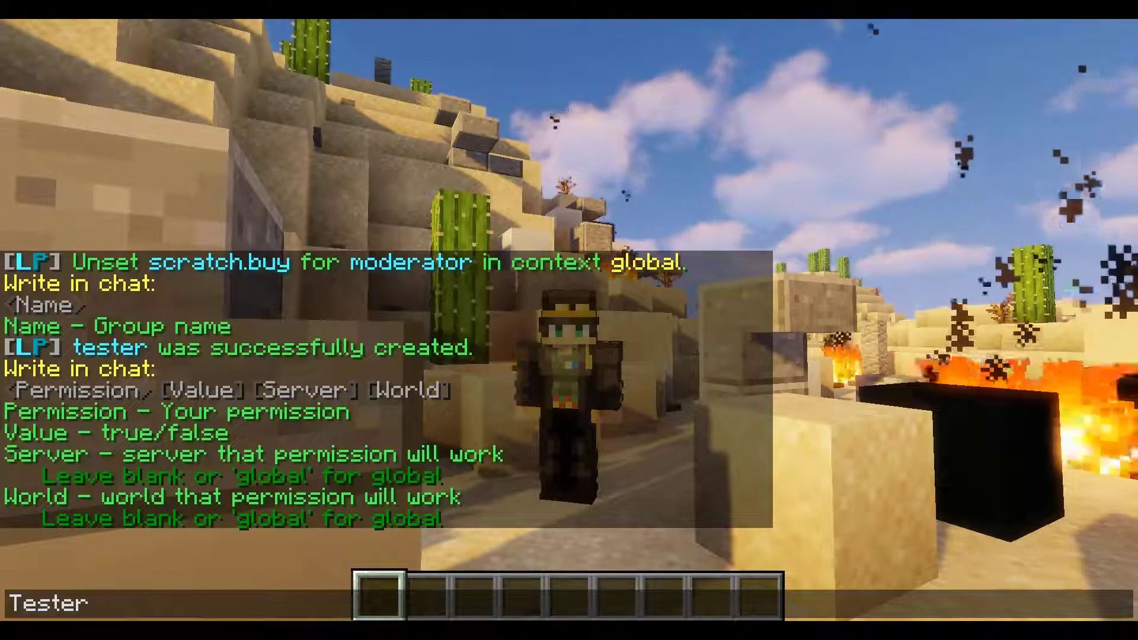
text(.info true)
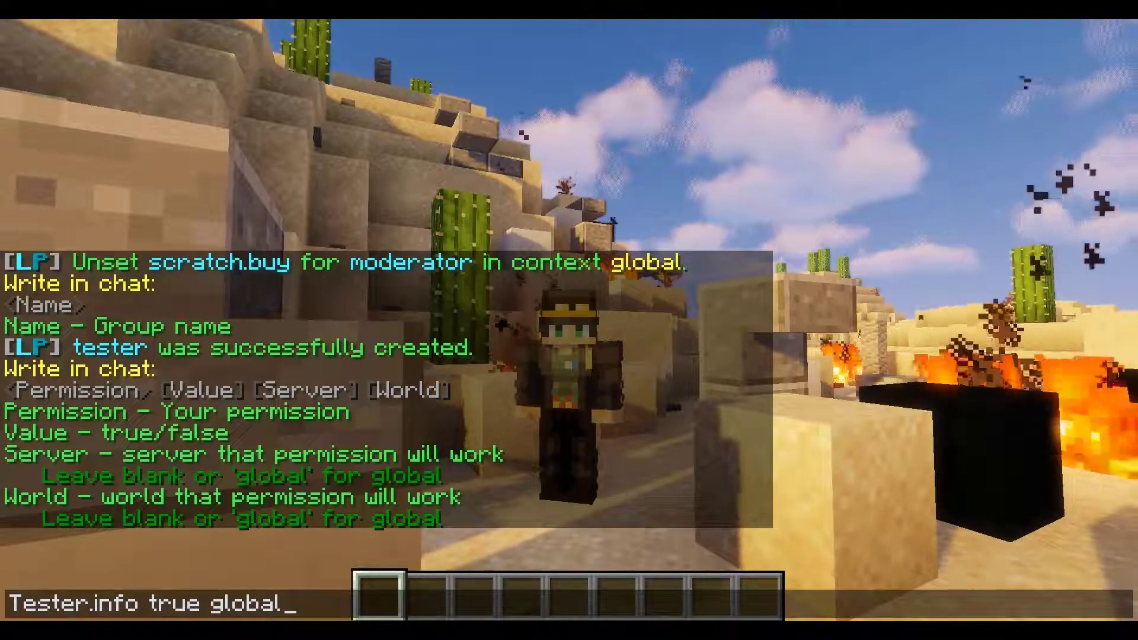
text(global)
key(Return)
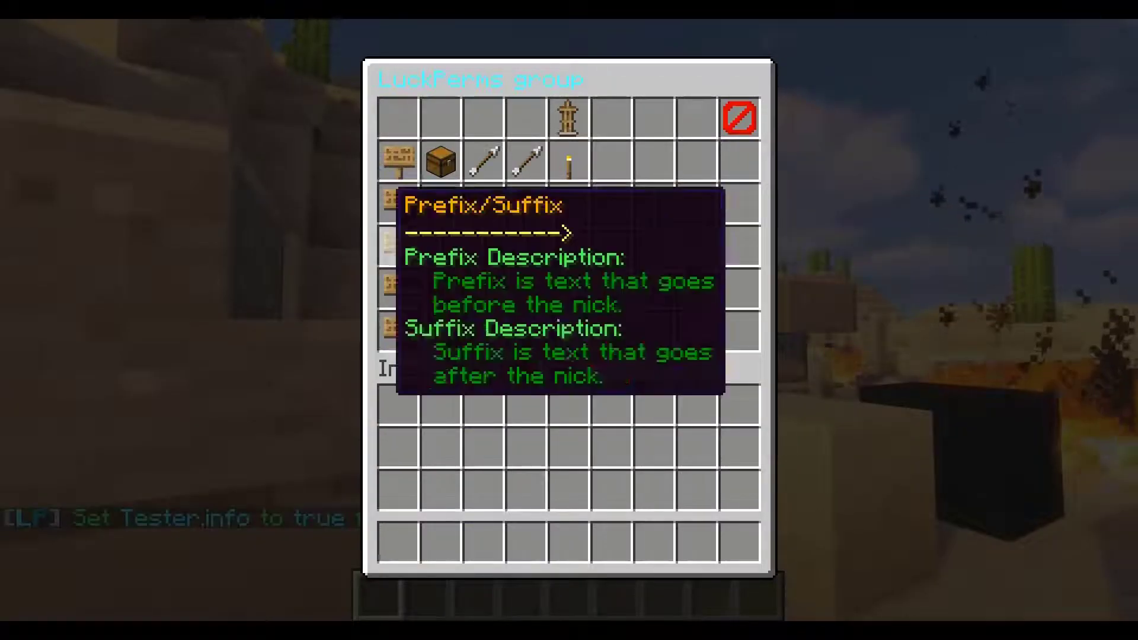
Remove luckperms.gui from testgroup, then delete testgroup with the Remove group item
click(440, 169)
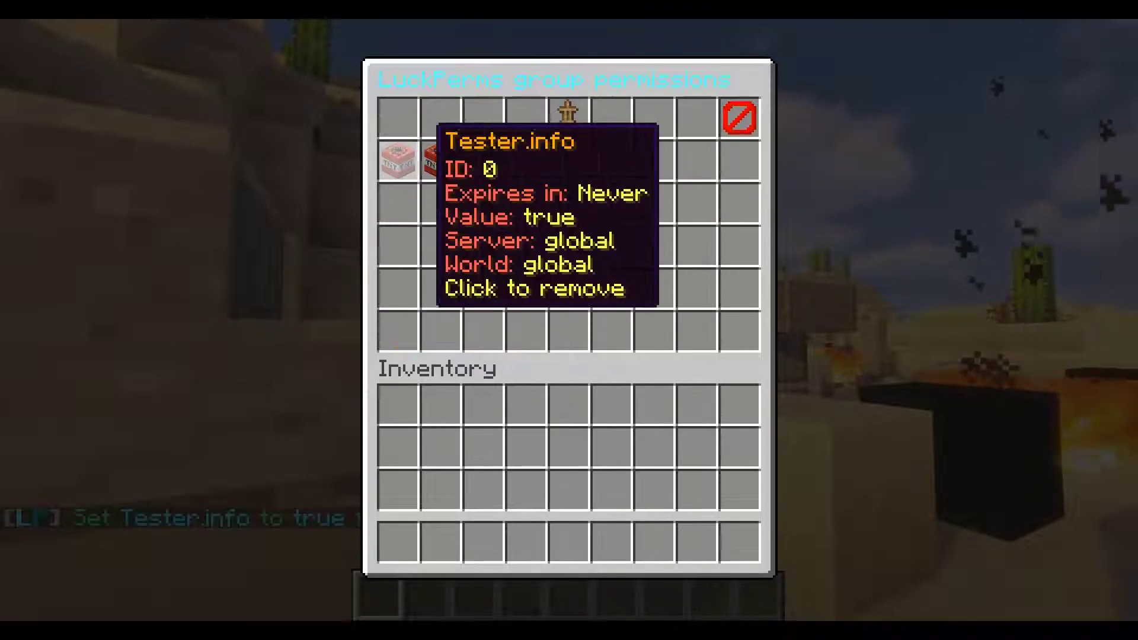
click(438, 153)
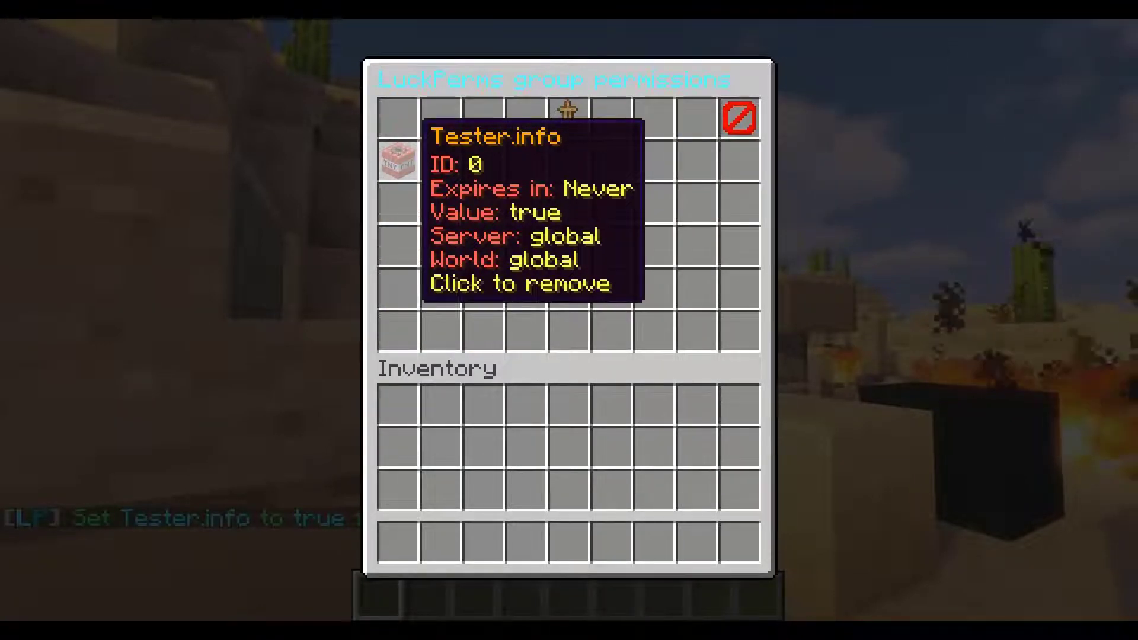
click(740, 116)
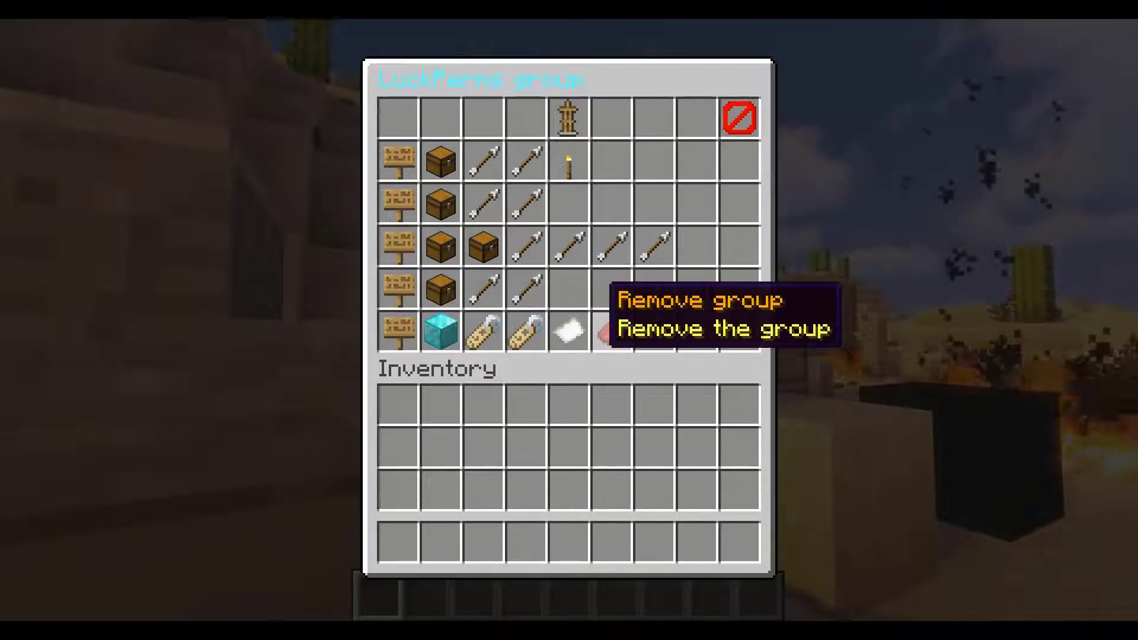
click(600, 323)
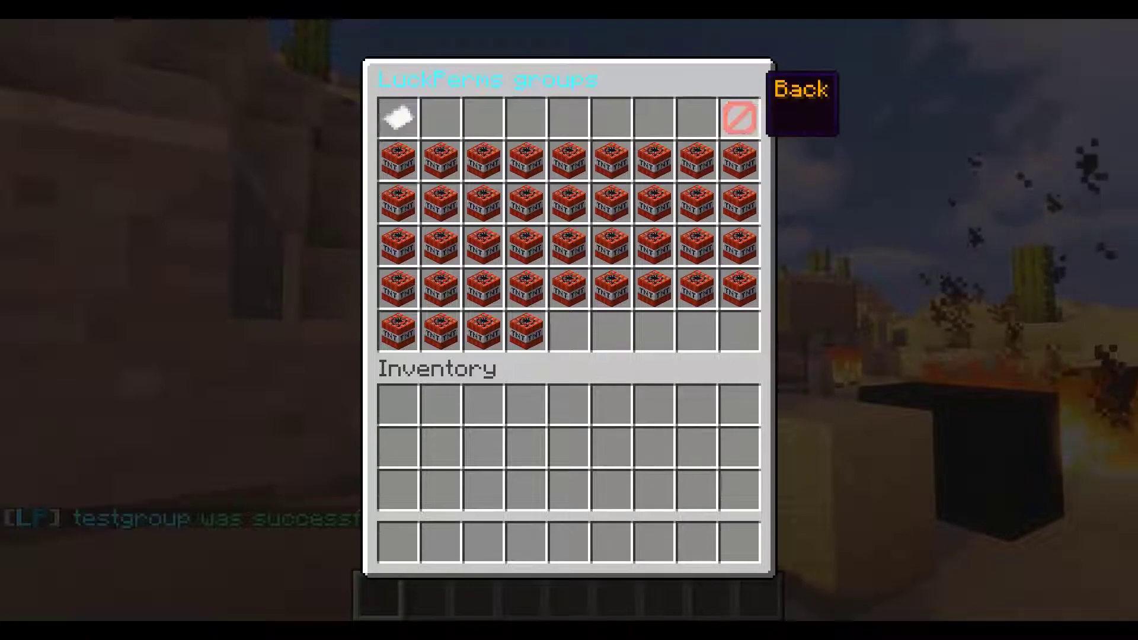
click(739, 117)
Unset the emoti.wink permission in the player's All permissions list and return to their user menu
click(569, 220)
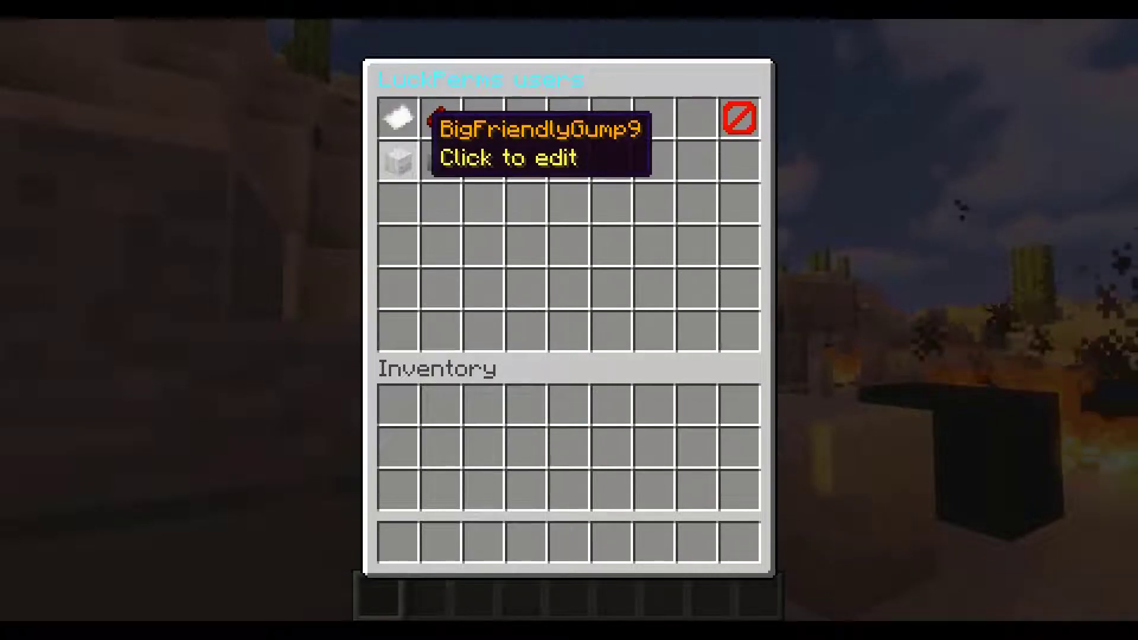
click(438, 150)
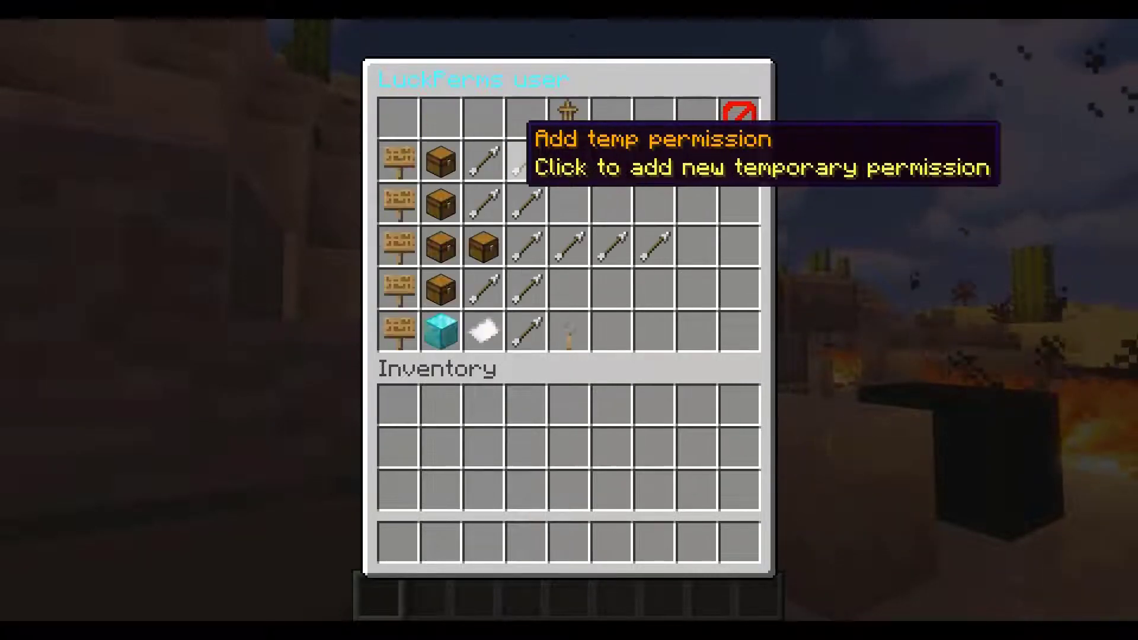
click(440, 150)
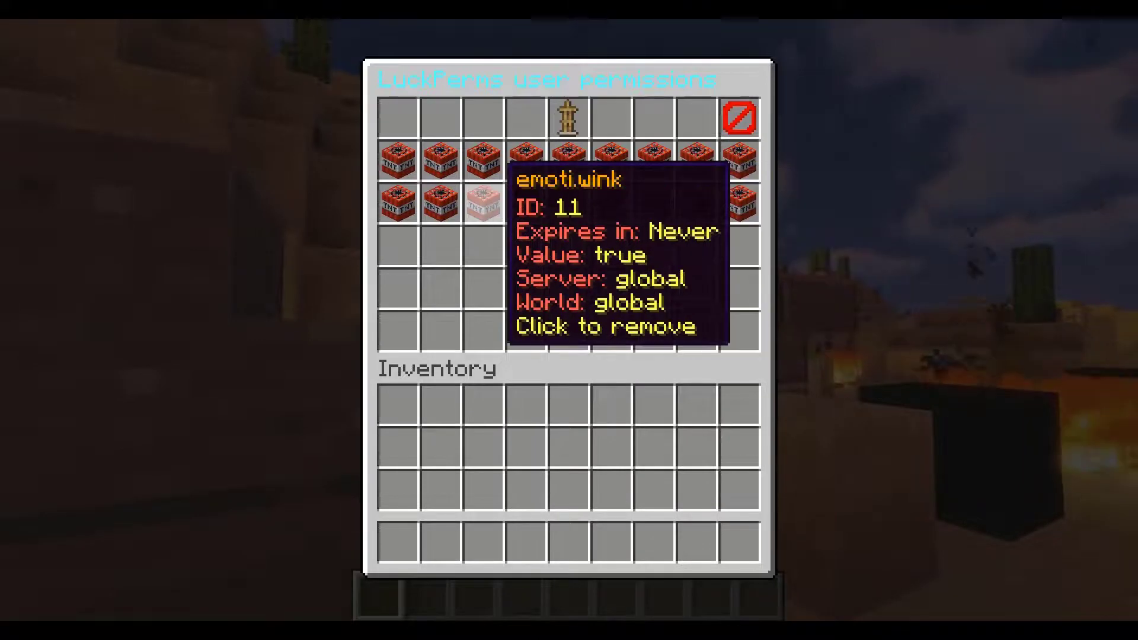
click(480, 191)
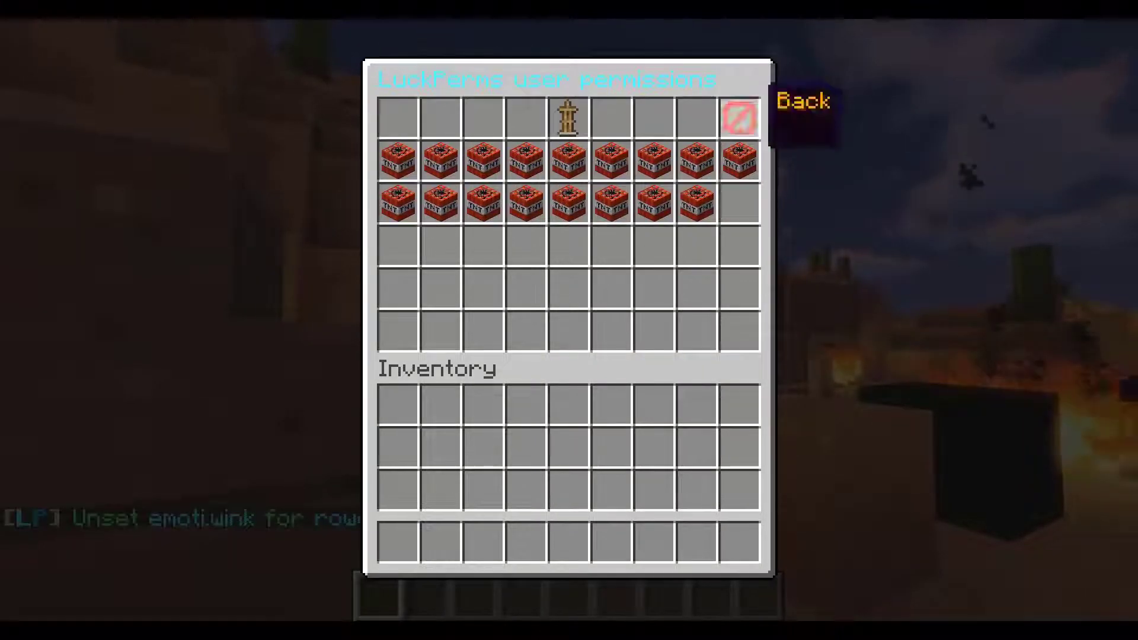
click(741, 119)
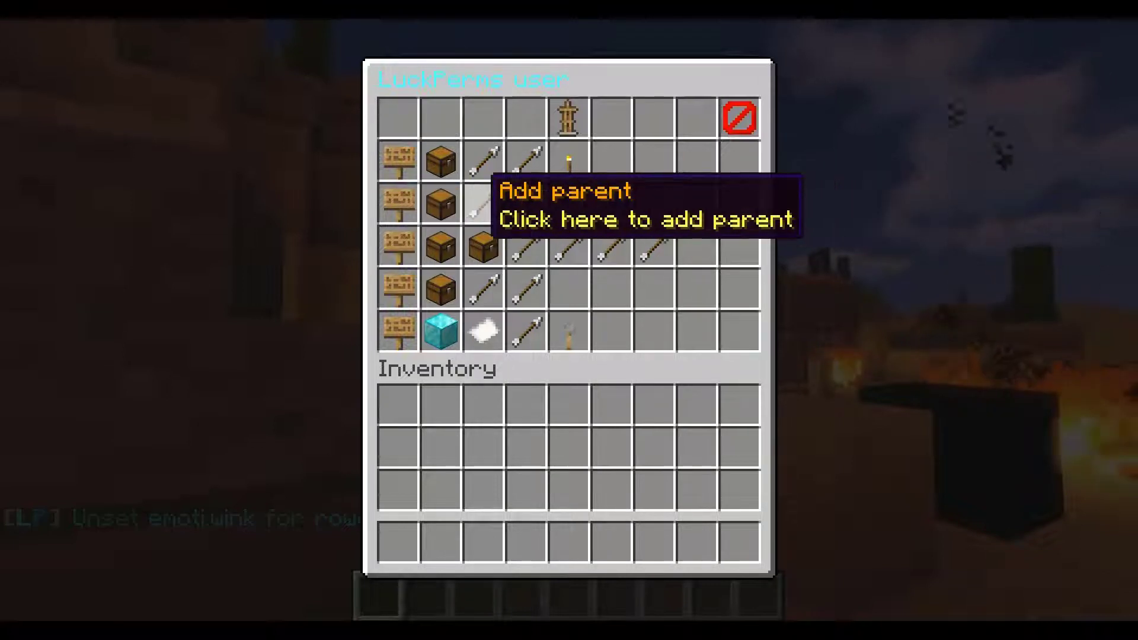
Add the owner group as a global parent of the player by sending 'Owner global' in chat
click(482, 204)
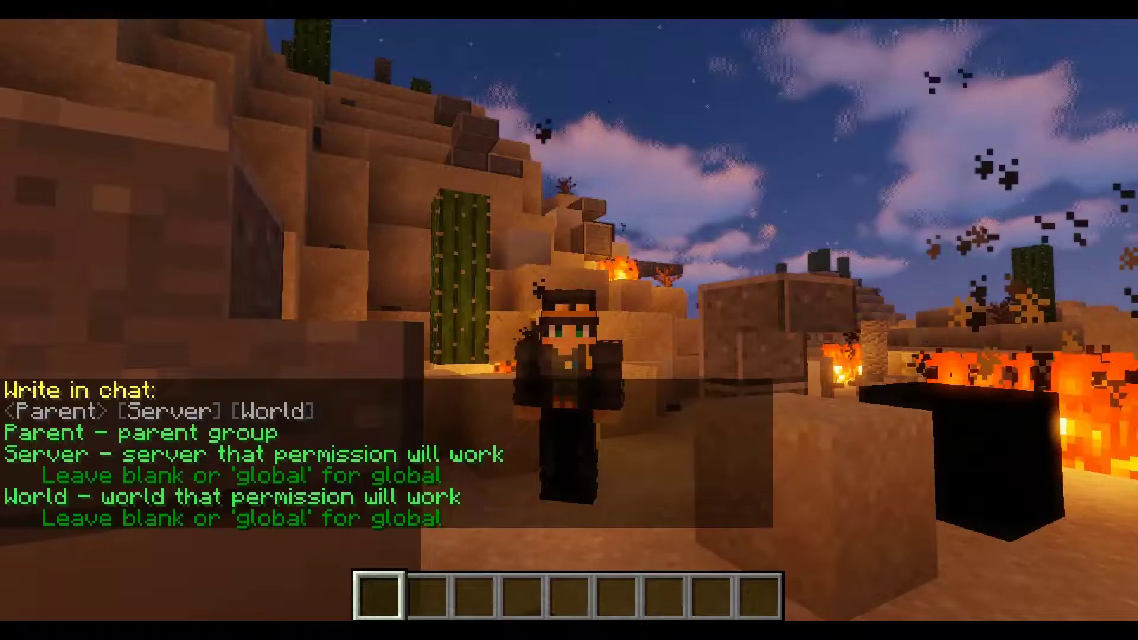
key(t)
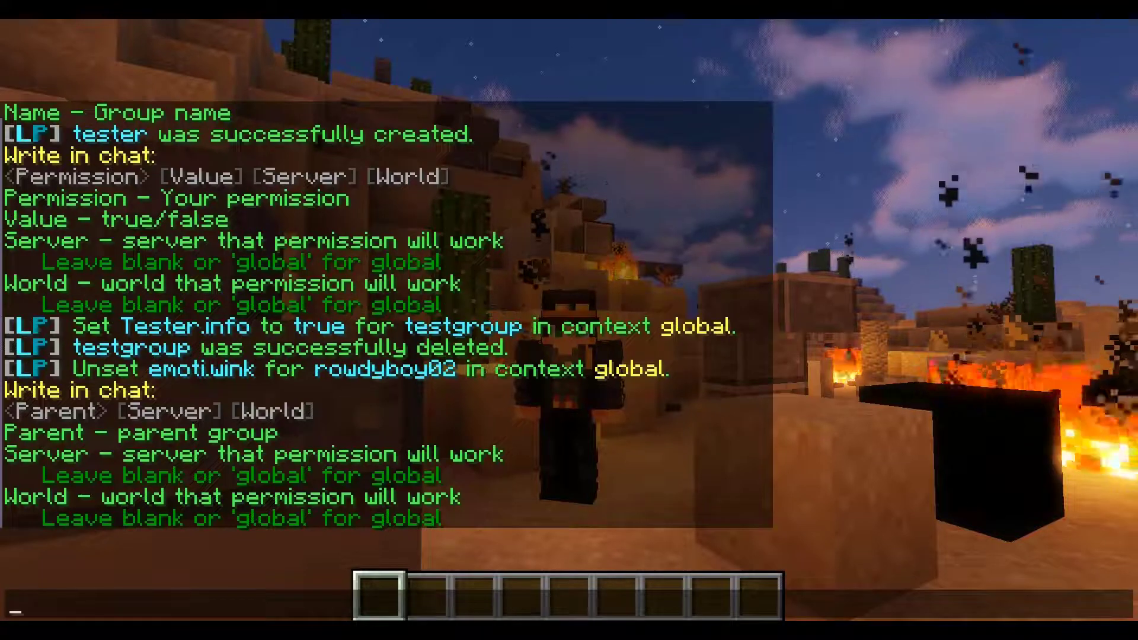
text(Owner )
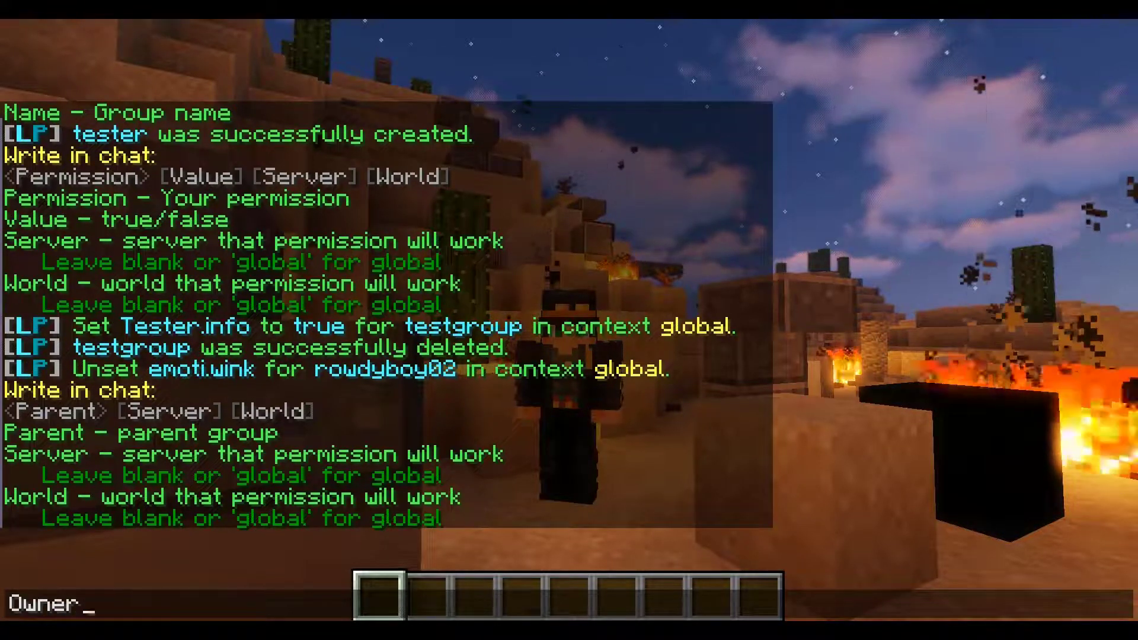
text(global)
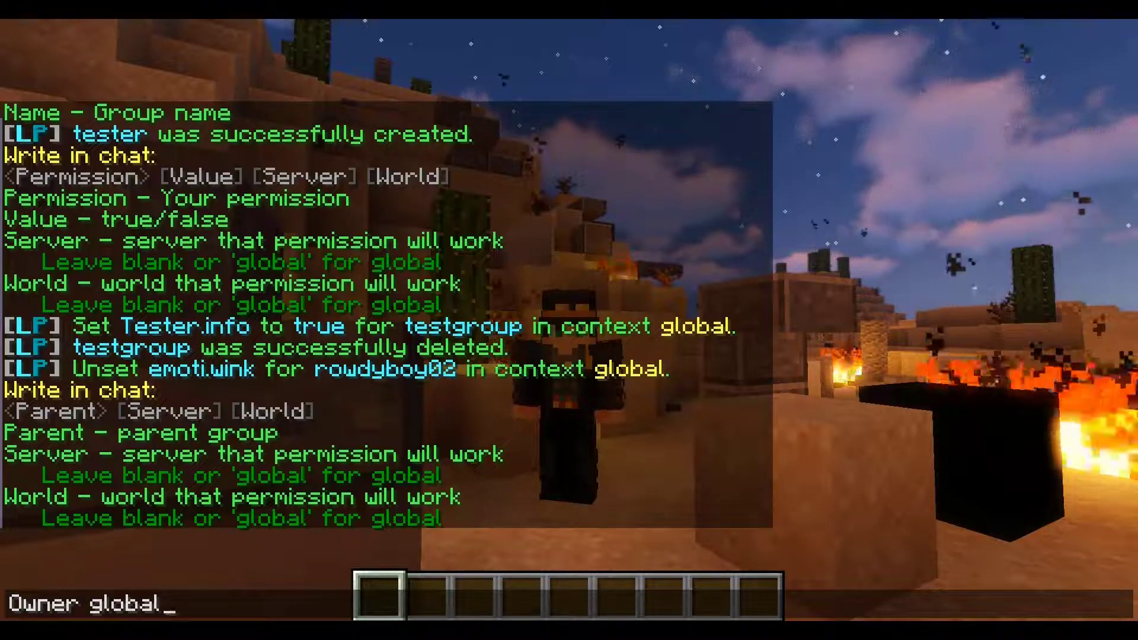
key(Return)
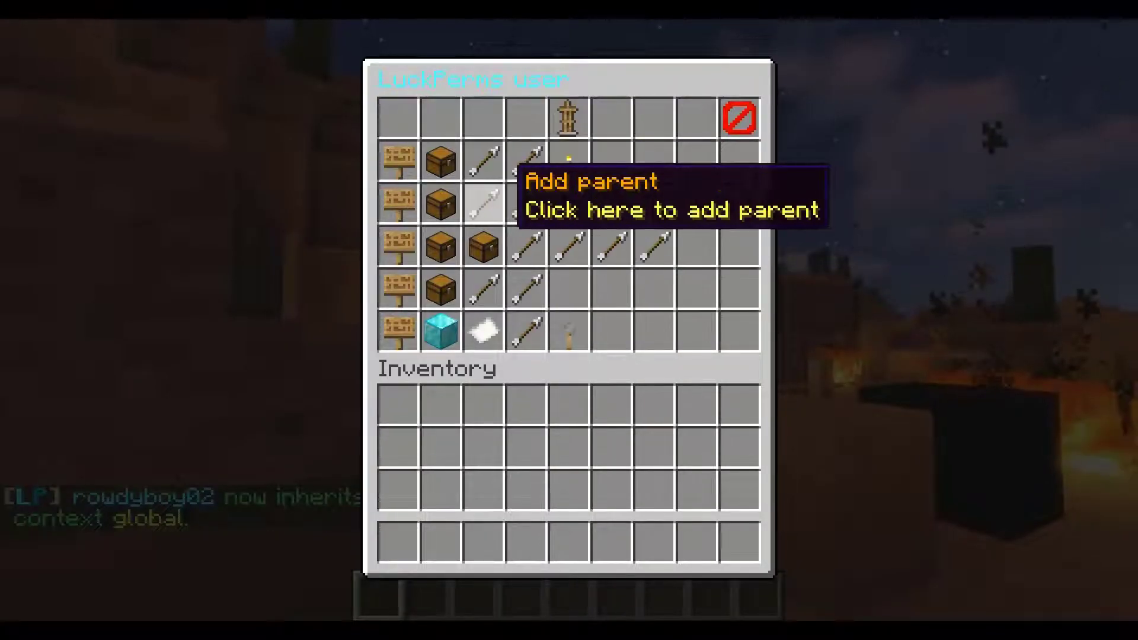
Remove the owner parent from the player's parent groups, leaving only helper
click(448, 204)
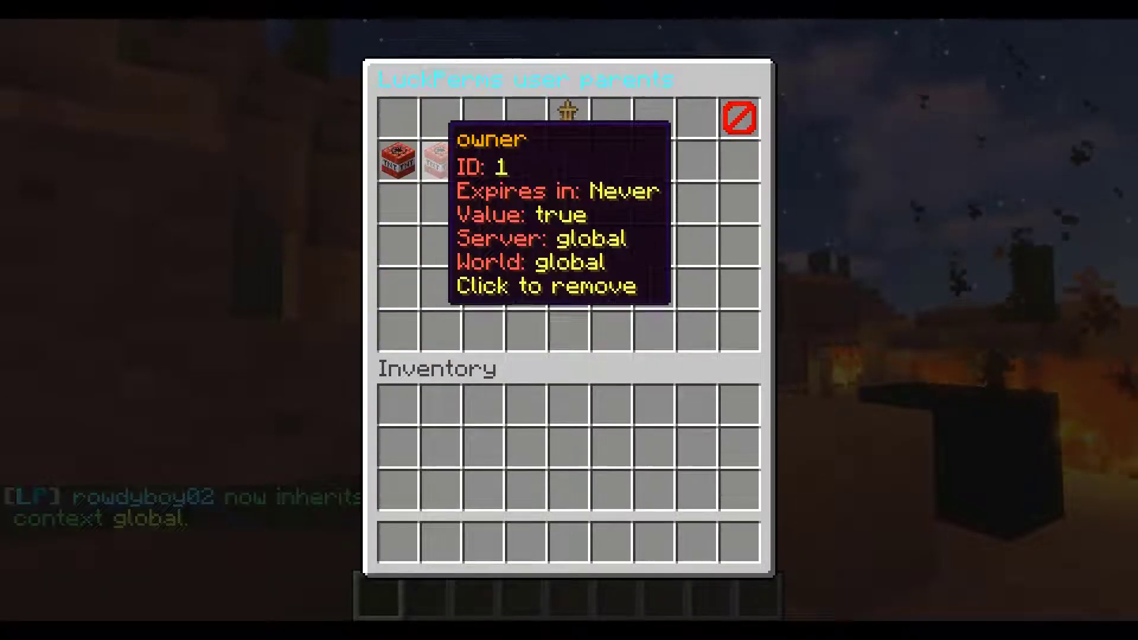
click(426, 155)
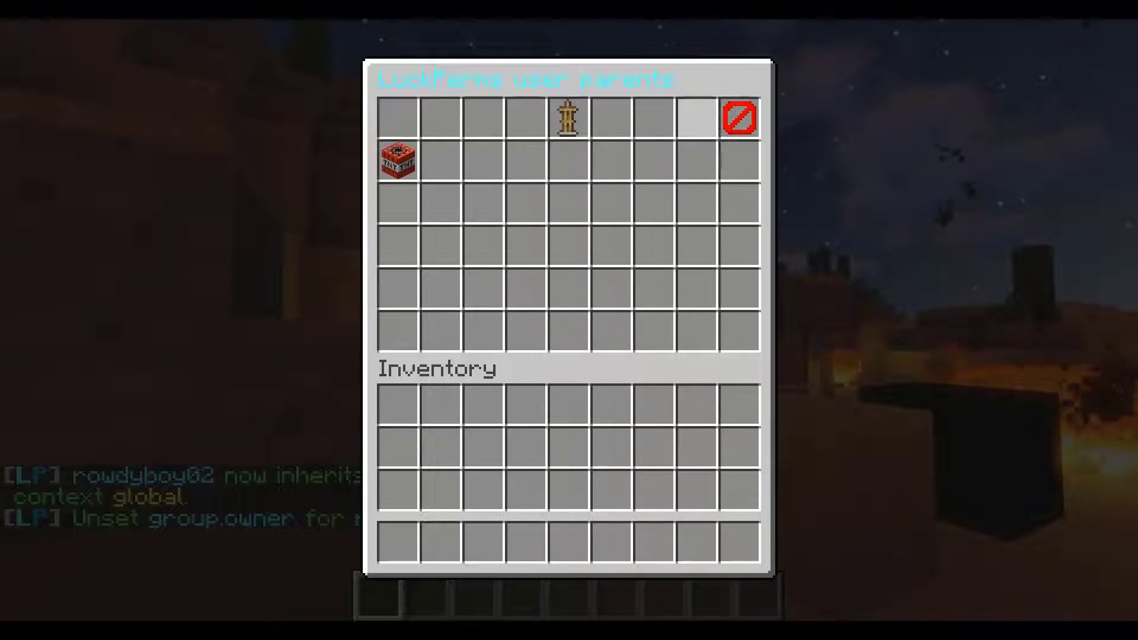
click(739, 117)
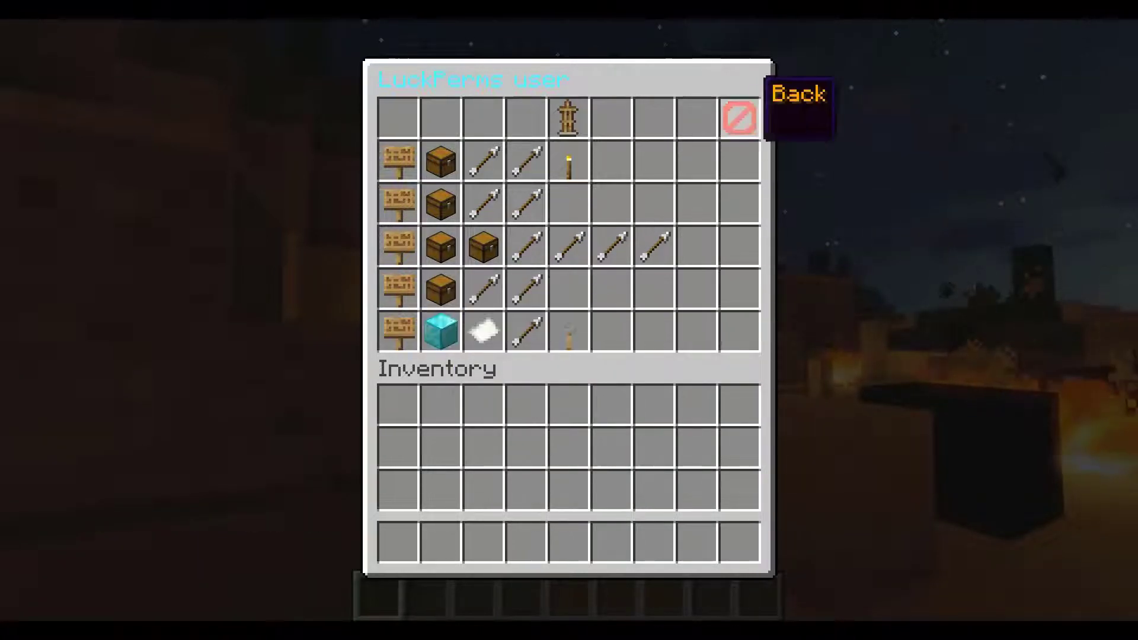
Go back to the main LuckPerms menu and view the main track's groups
click(739, 118)
click(740, 118)
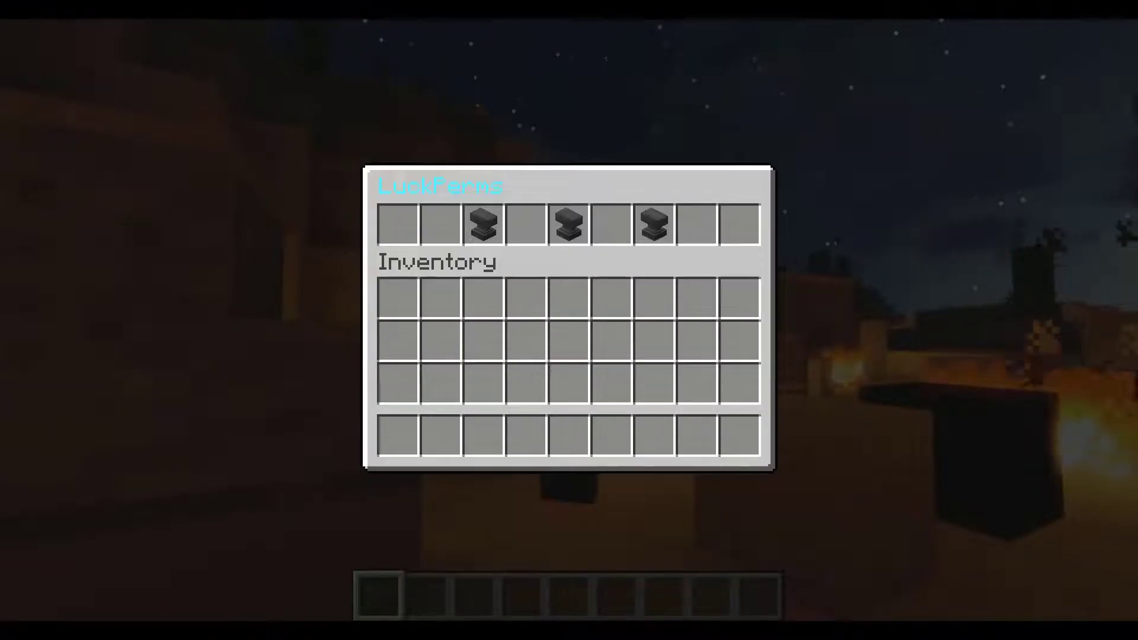
click(655, 220)
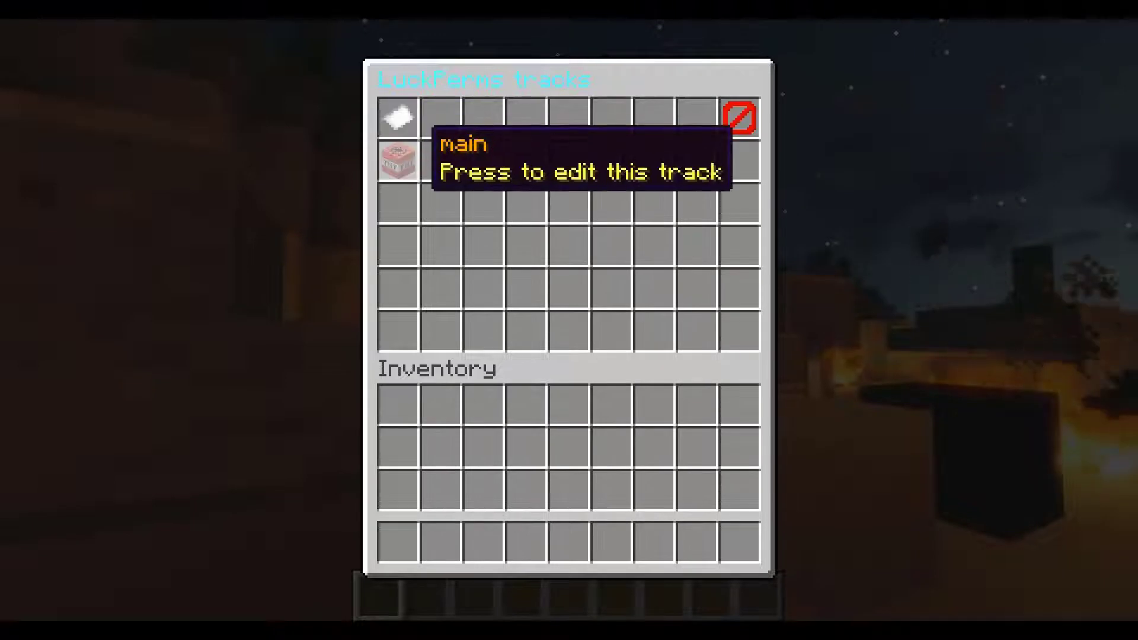
click(409, 159)
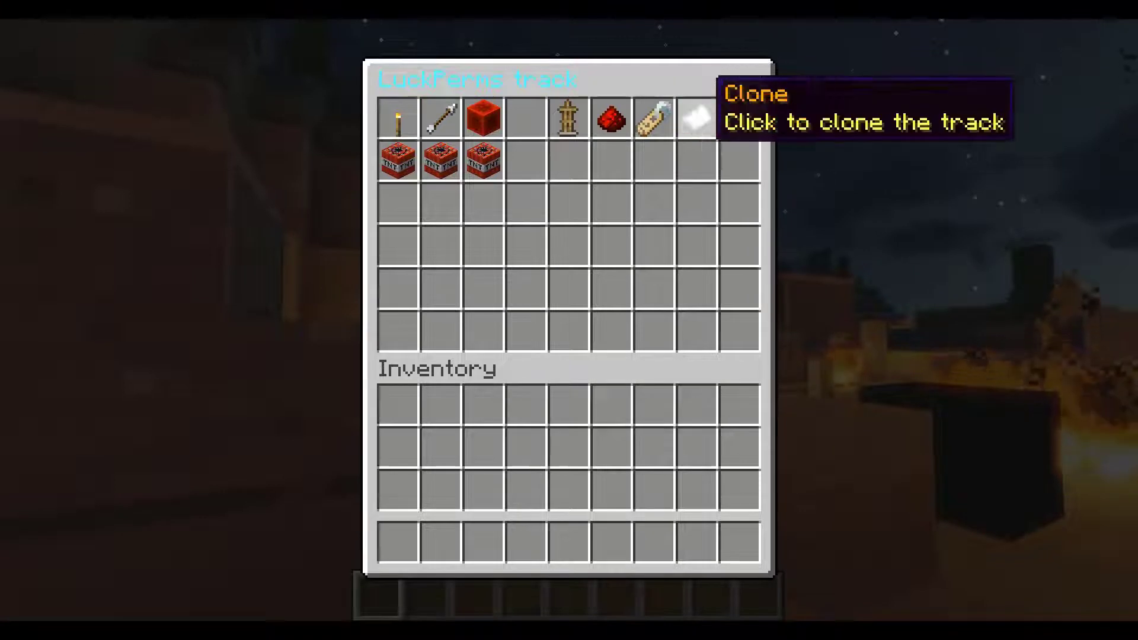
Back out of the track to the main menu and close LuckPermsGUI, returning to the world
click(427, 103)
click(746, 107)
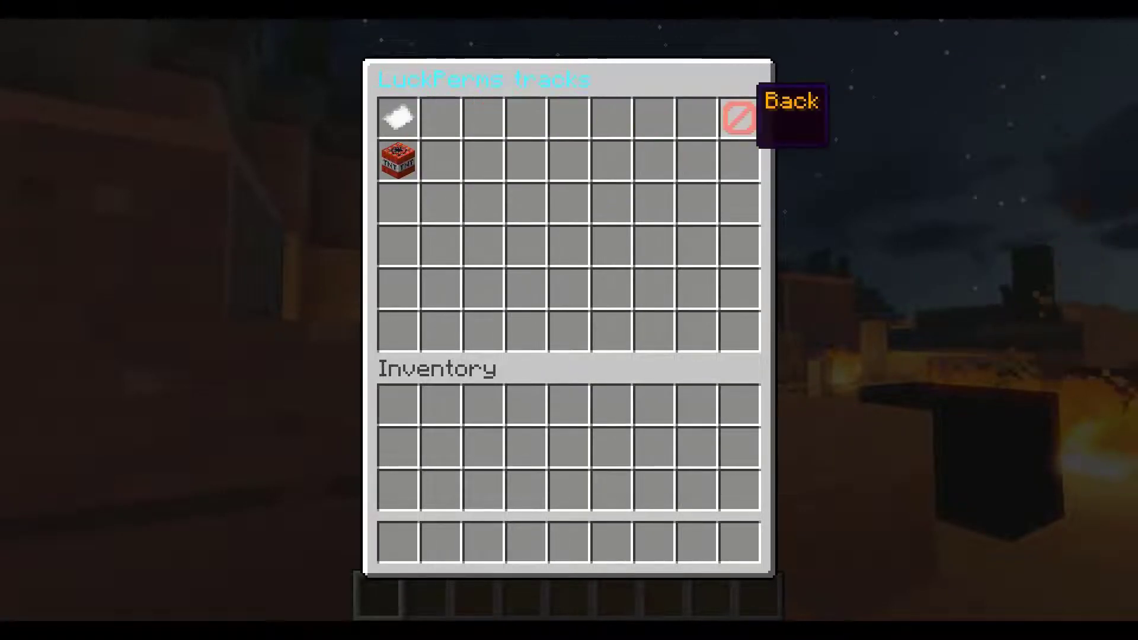
click(746, 107)
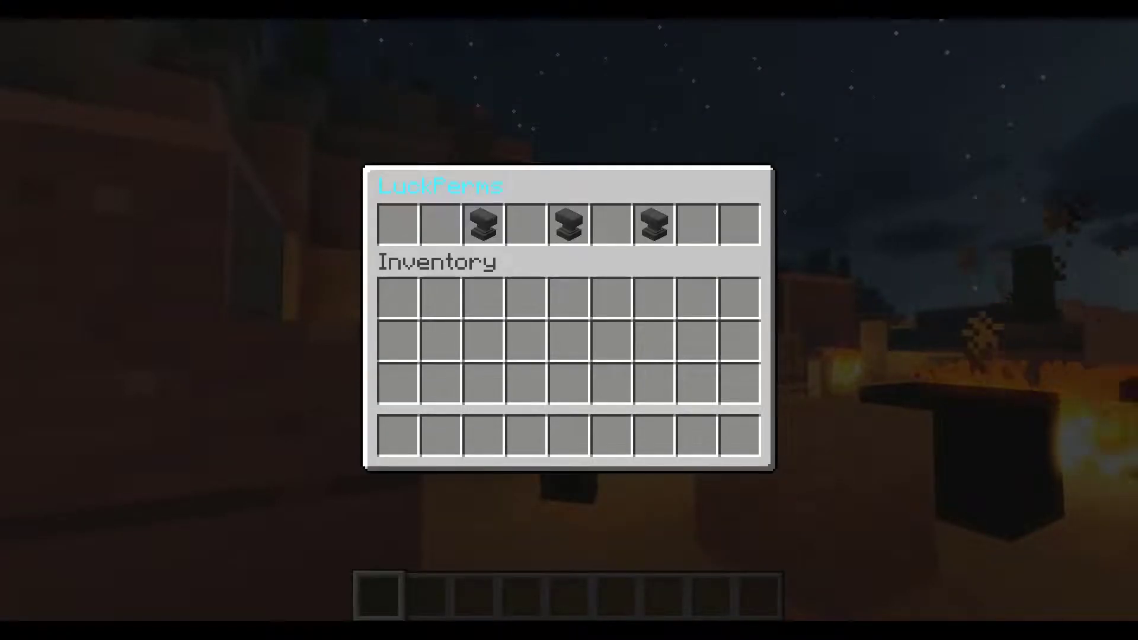
key(Escape)
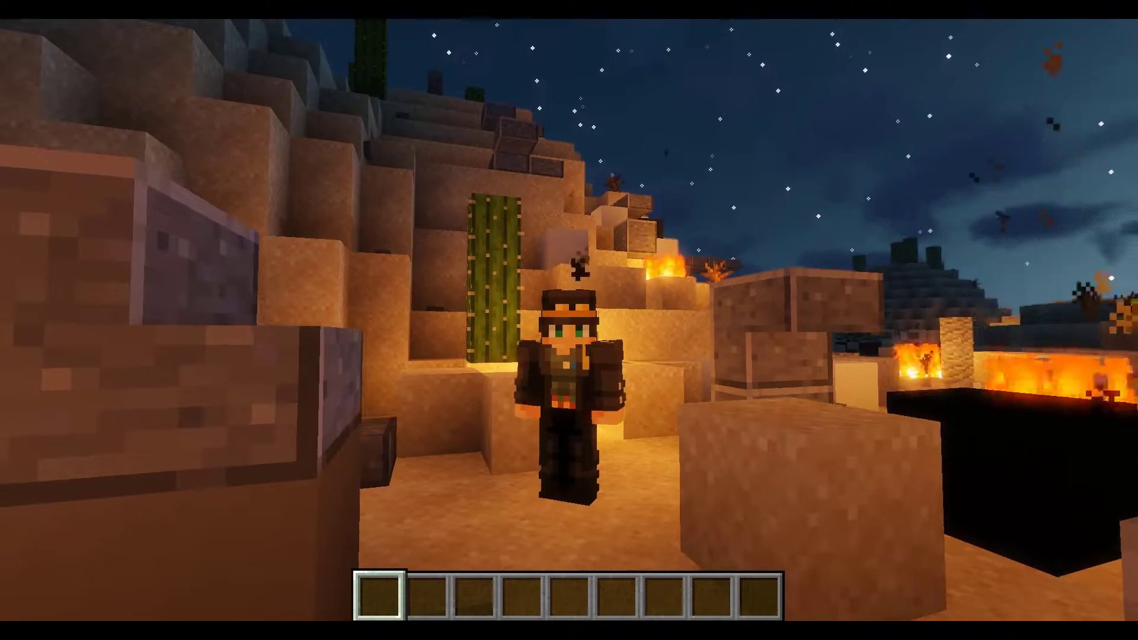